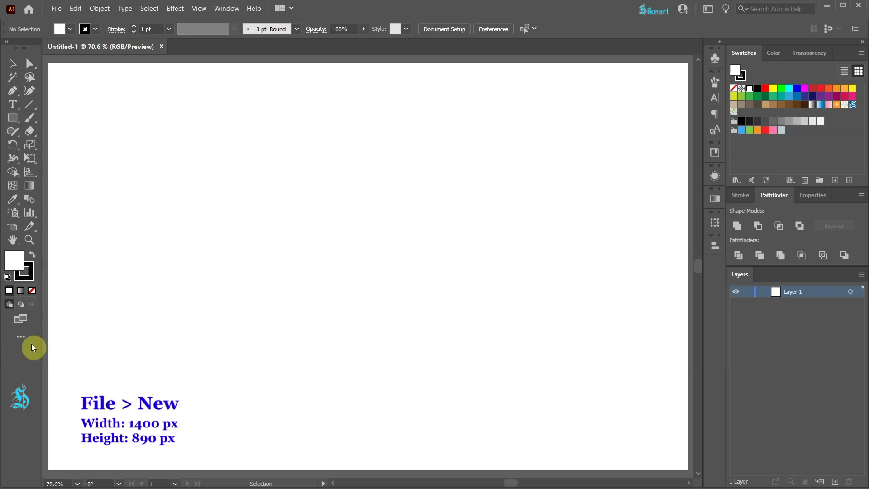
Draw a straight horizontal line across the middle of the artboard with the Pen tool, using no fill and a black stroke.
left_click(32, 290)
left_click(32, 283)
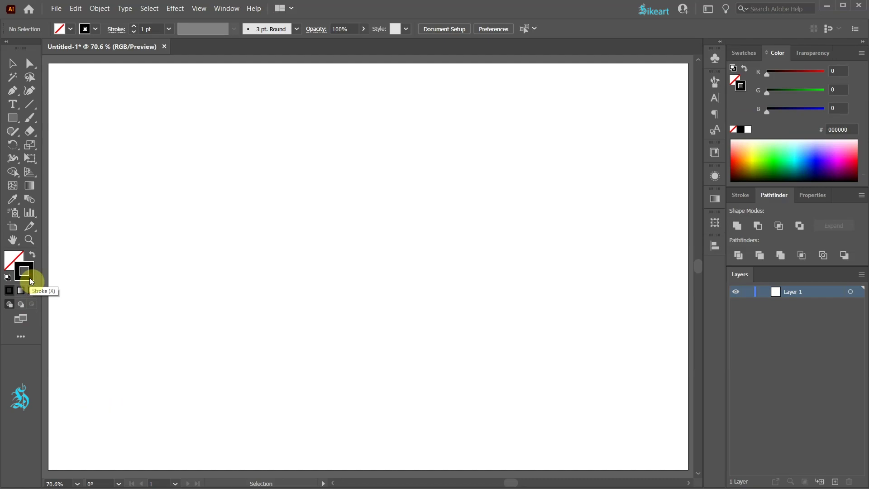
key("p")
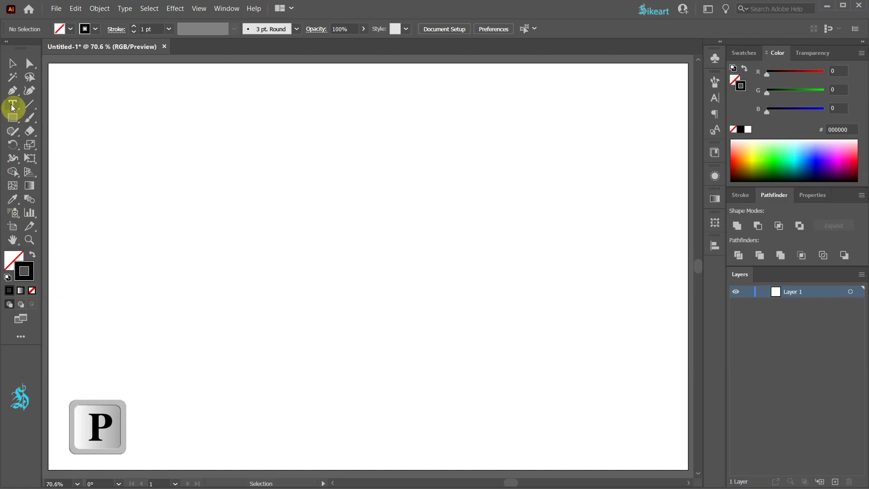
key("p")
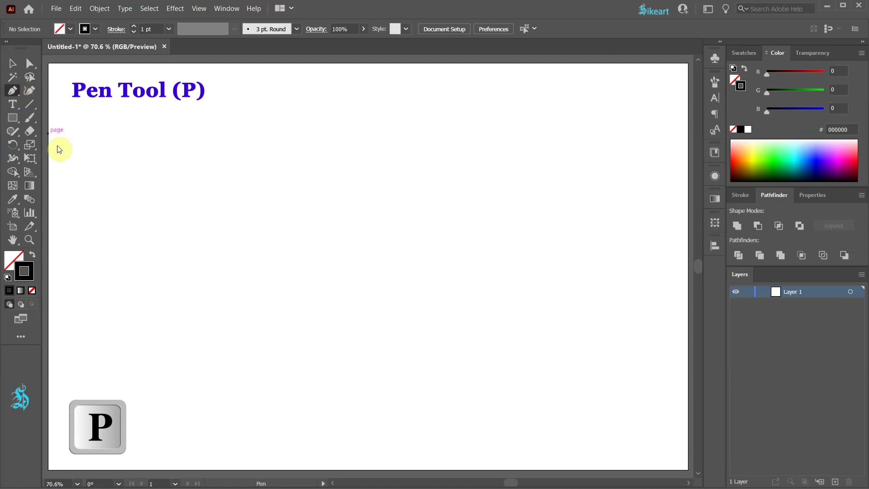
left_click(72, 266)
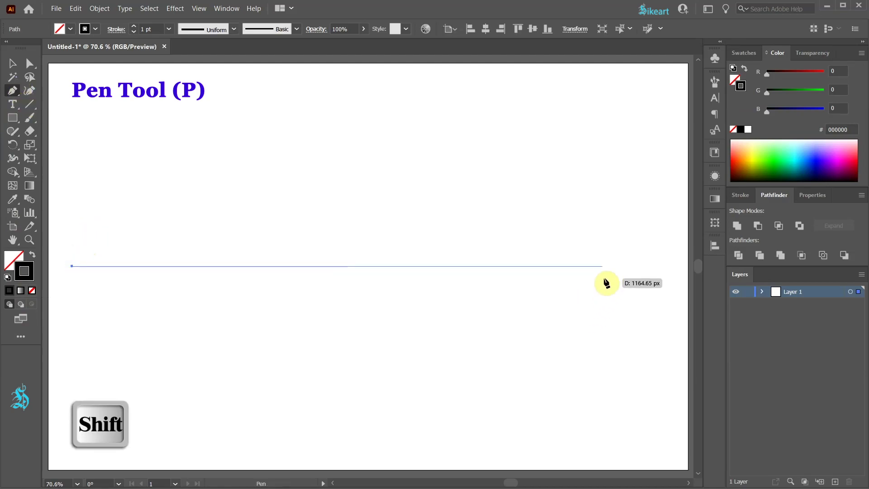
left_click(648, 267, "shift")
left_click(629, 324, "ctrl")
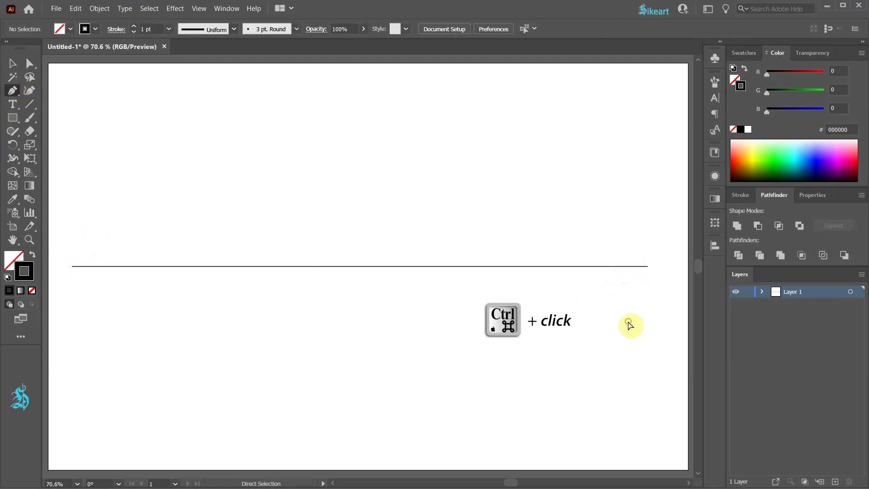
Select the line and start a Zig Zag effect on it with 100 ridges per segment.
key("v")
left_click_drag(606, 291, 563, 258)
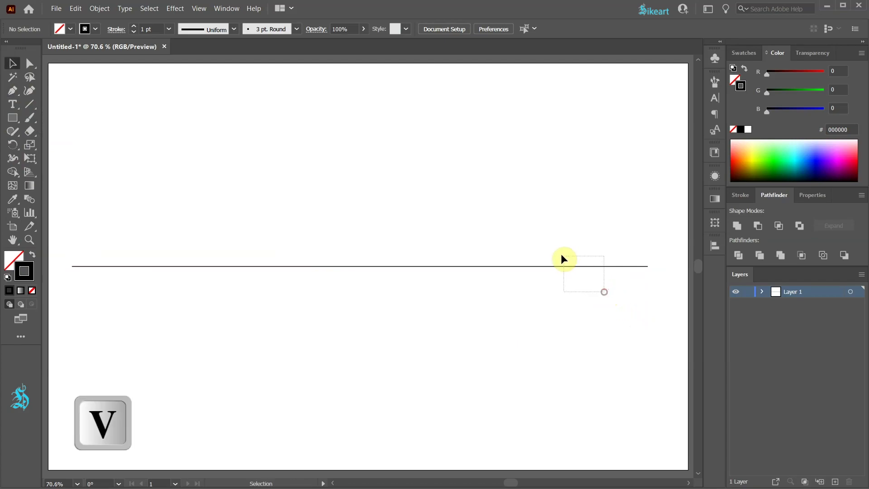
left_click(174, 11)
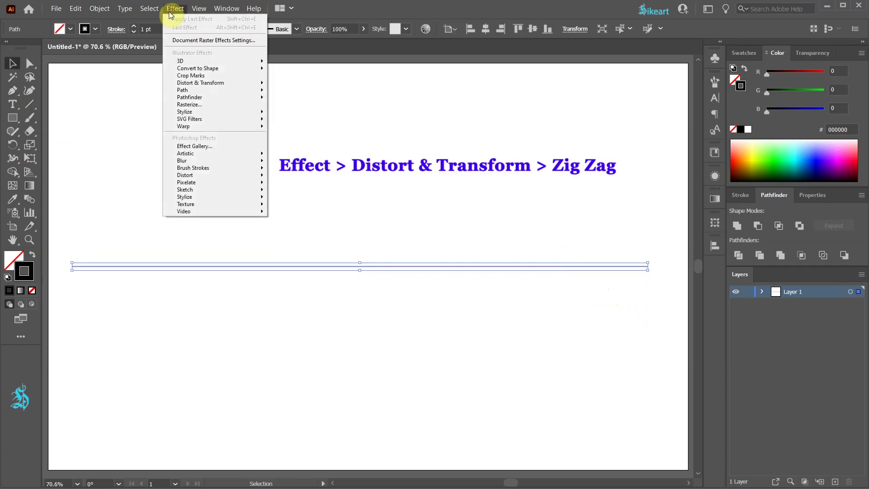
mouse_move(196, 89)
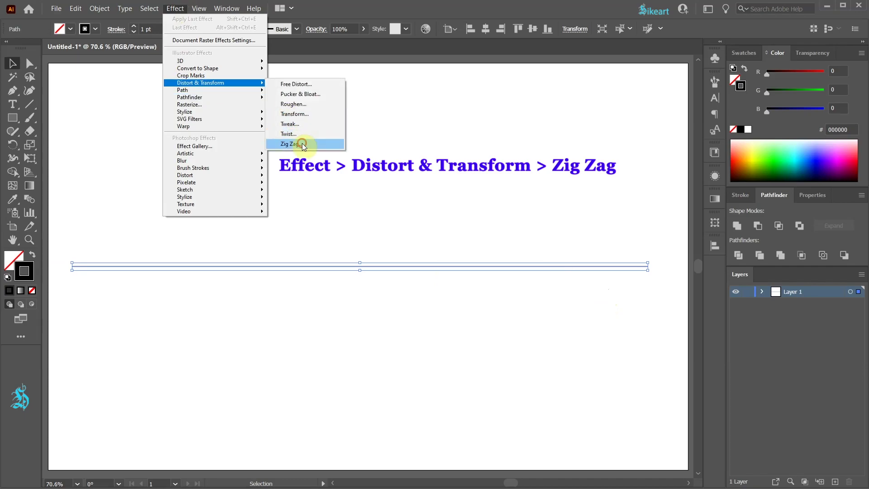
left_click(302, 143)
double_click(706, 87)
key("Up")
key("Up")
key("Up")
key("Up")
key("Up")
key("Up")
key("Up")
key("Up")
key("Up")
key("Up")
key("Up")
key("Up")
key("Up")
key("Up")
key("Up")
key("Up")
key("Up")
key("Up")
key("Up")
key("Up")
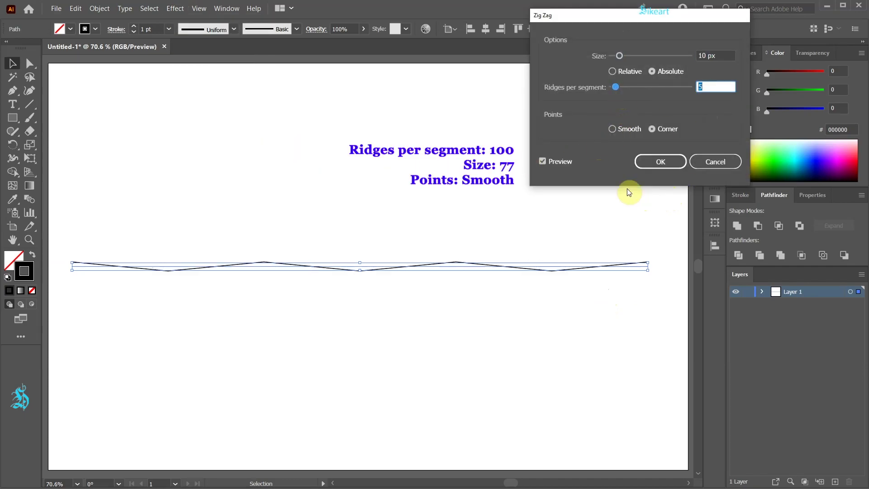
key("Up")
key("Up")
key("Up")
key("Up")
key("Up")
key("Up")
key("Up")
key("Up")
key("Up")
key("Up")
key("Up")
key("Up")
key("Up")
key("Up")
key("Up")
key("Up")
key("Up")
key("Up")
key("Up")
key("Up")
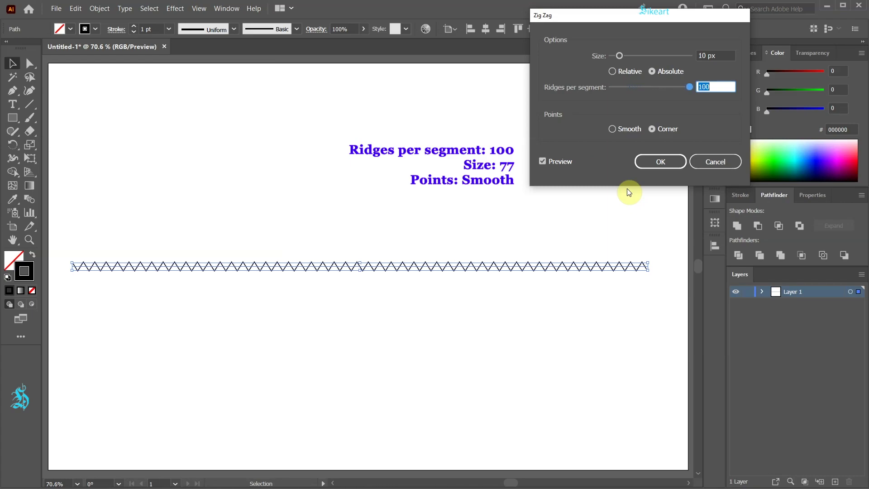
Set the Zig Zag size to 77 px with smooth points and apply the effect.
left_click(718, 59)
key("Up")
key("Up")
key("Up")
key("Up")
key("Up")
key("Up")
key("Up")
key("Up")
key("Up")
key("Up")
key("Up")
key("Up")
key("Up")
key("Up")
key("Up")
key("Up")
key("Up")
key("Up")
key("Up")
key("Up")
key("Up")
key("Up")
key("Up")
key("Up")
key("Up")
key("Up")
key("Up")
key("Up")
key("Up")
key("Up")
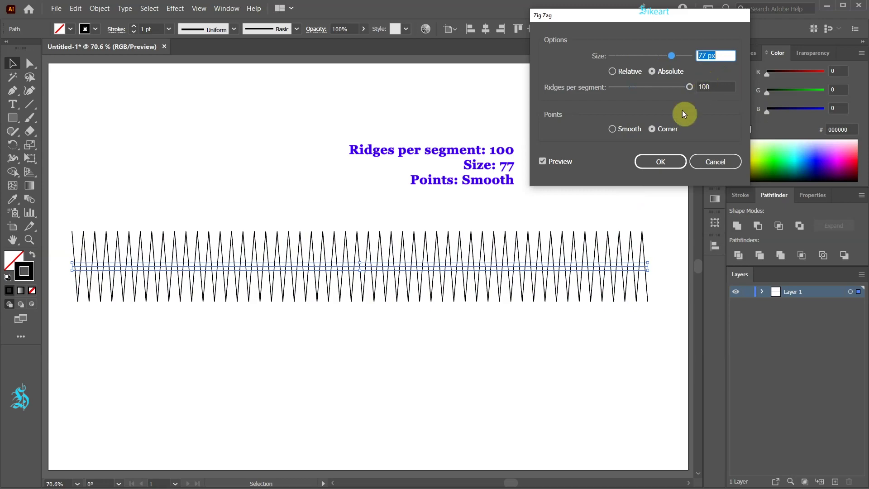
left_click(612, 129)
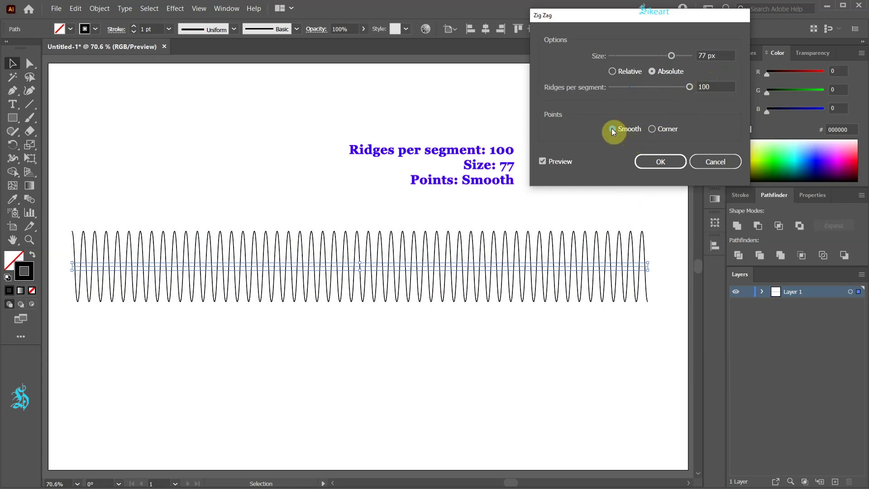
left_click(674, 161)
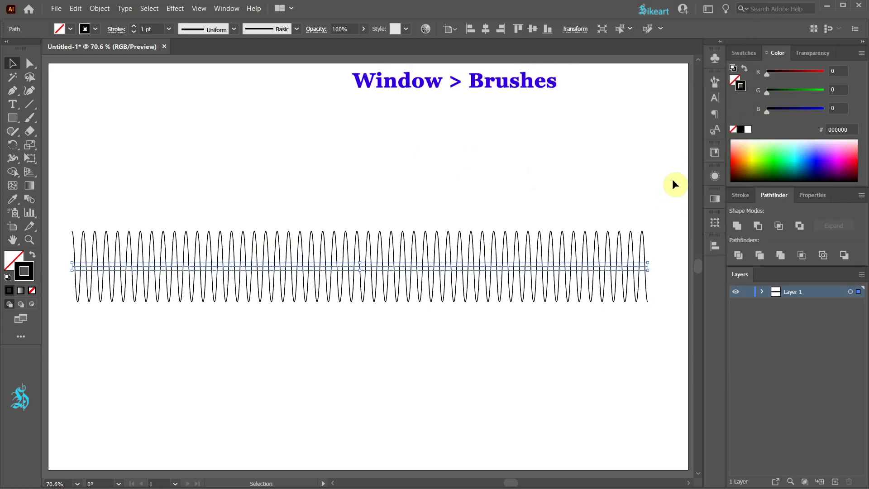
Create a pattern brush from the zigzag wave with the colorization method set to Tints.
left_click(712, 78)
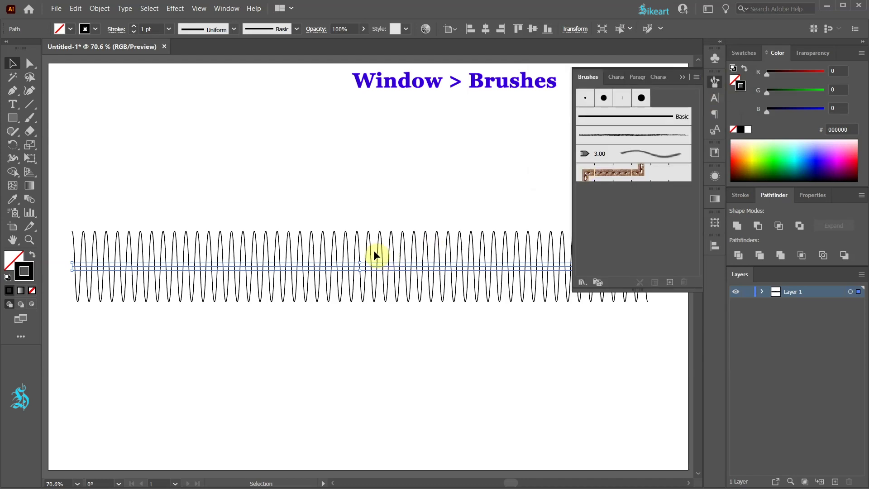
mouse_move(373, 265)
left_mouse_down()
mouse_move(388, 246)
mouse_move(605, 212)
left_mouse_up()
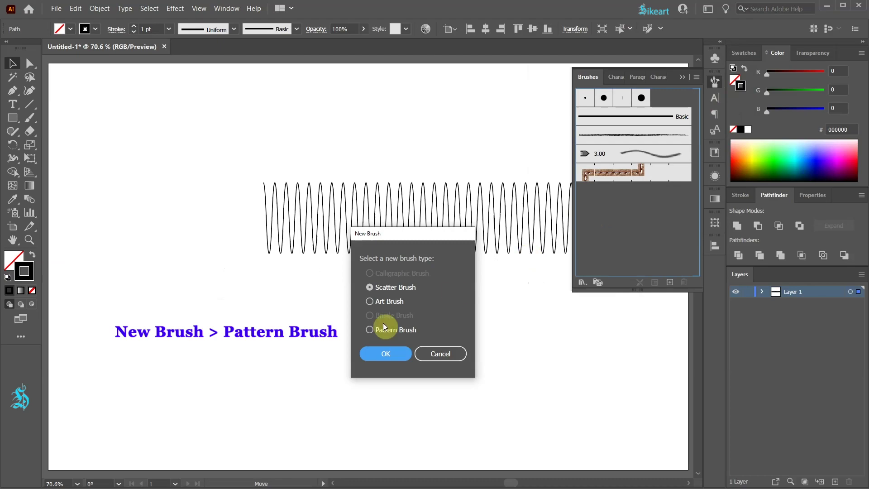
left_click(370, 330)
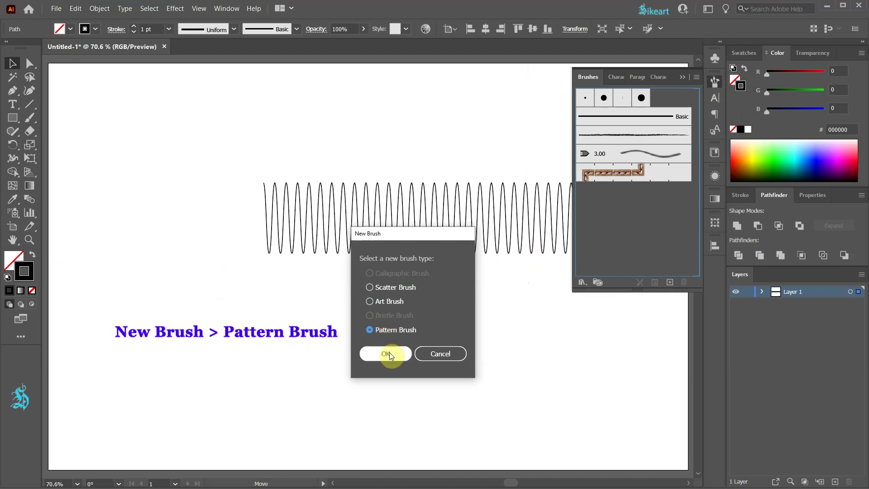
left_click(388, 353)
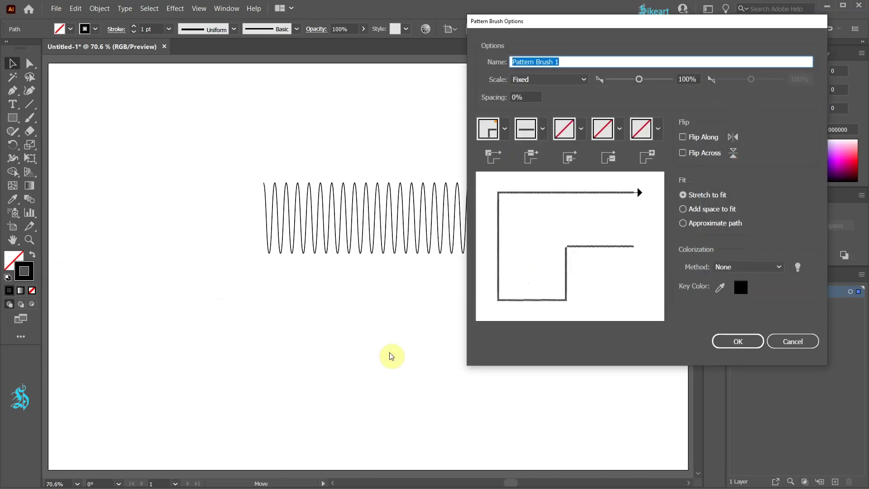
left_click(784, 266)
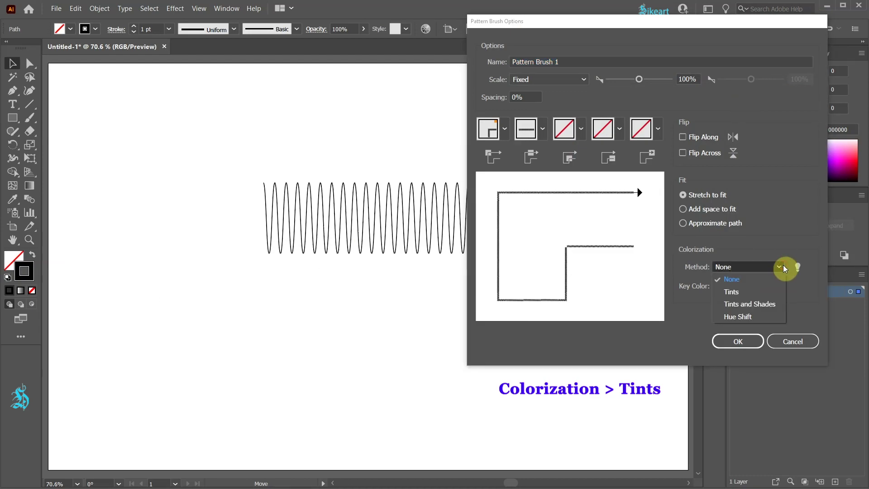
left_click(747, 295)
left_click(749, 343)
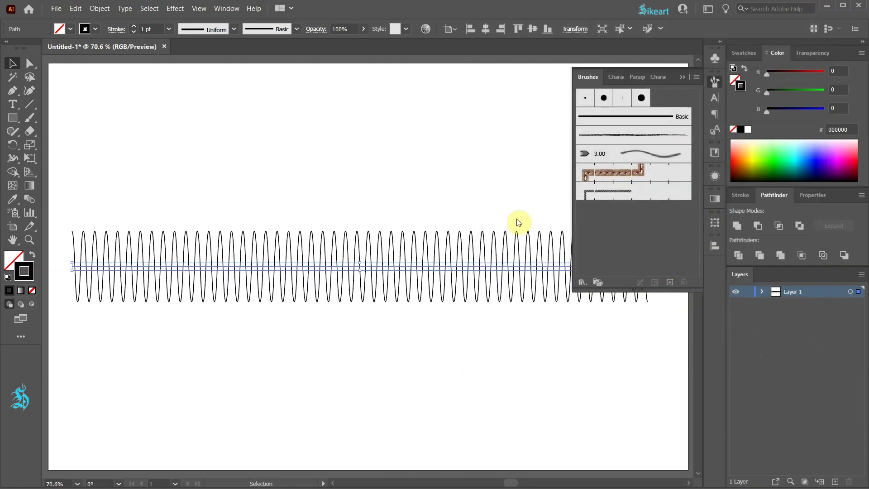
Delete the wave and draw a straight horizontal line across nearly the full artboard width at about Y 445 px.
key("Delete")
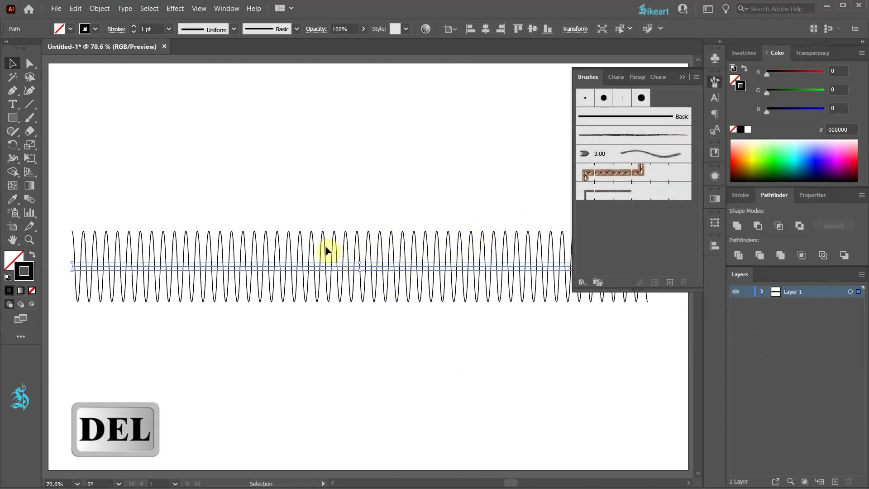
key("Delete")
key("p")
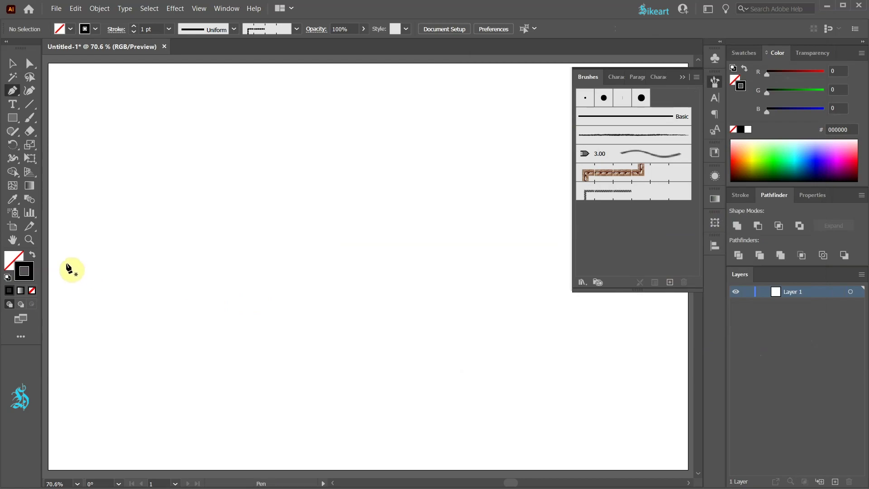
left_click(59, 267)
left_click(675, 267)
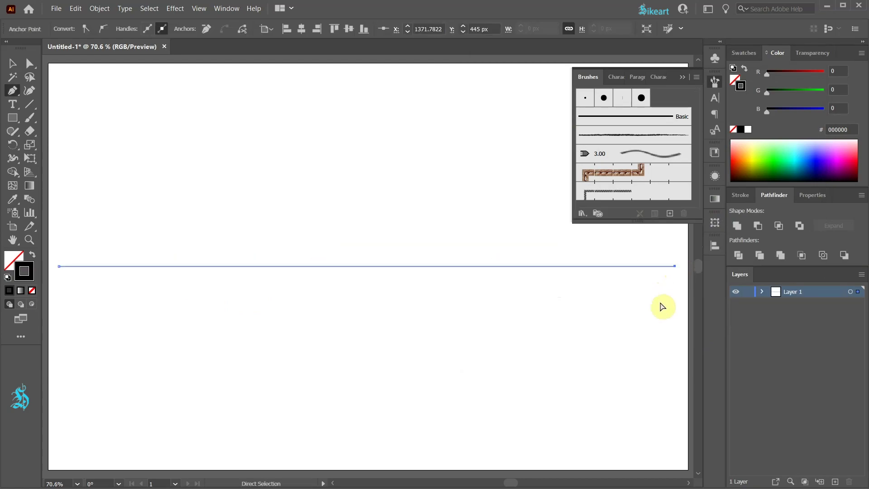
left_click(638, 304, "ctrl")
Select the long line and apply the new wave pattern brush to it.
key("v")
left_click_drag(492, 258, 493, 258)
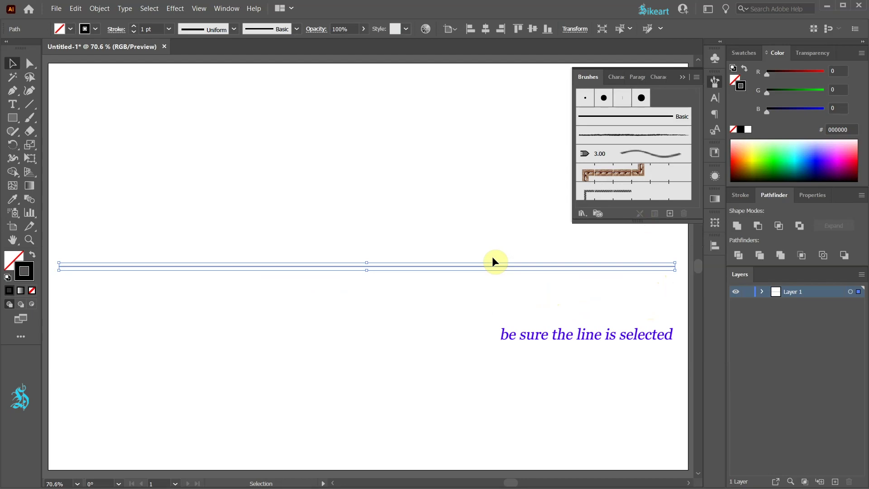
left_click(641, 193)
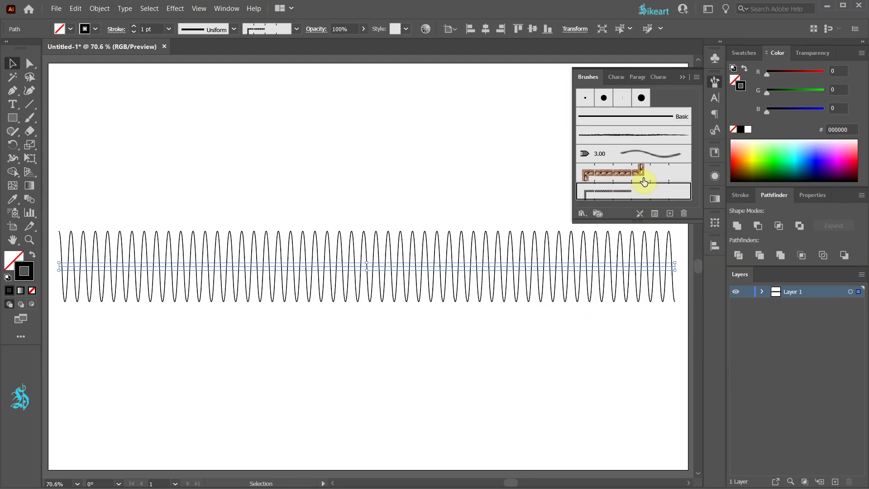
left_click(682, 77)
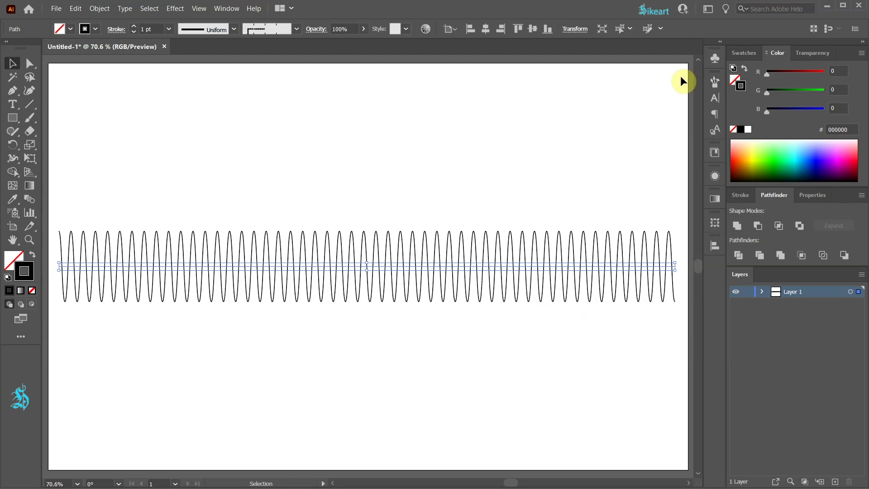
Use the Width tool to taper the wave's left end and shape a rounded bulge in its left quarter, nearly flat beyond it.
left_click(14, 159)
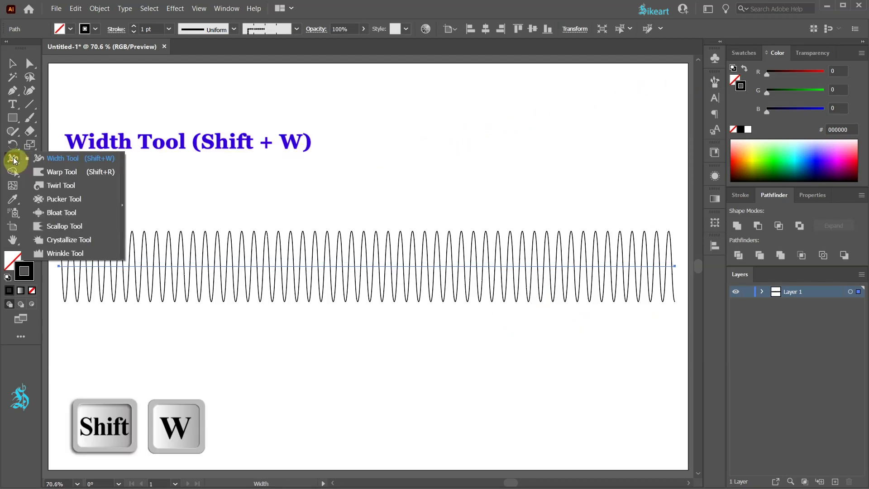
left_click(63, 159)
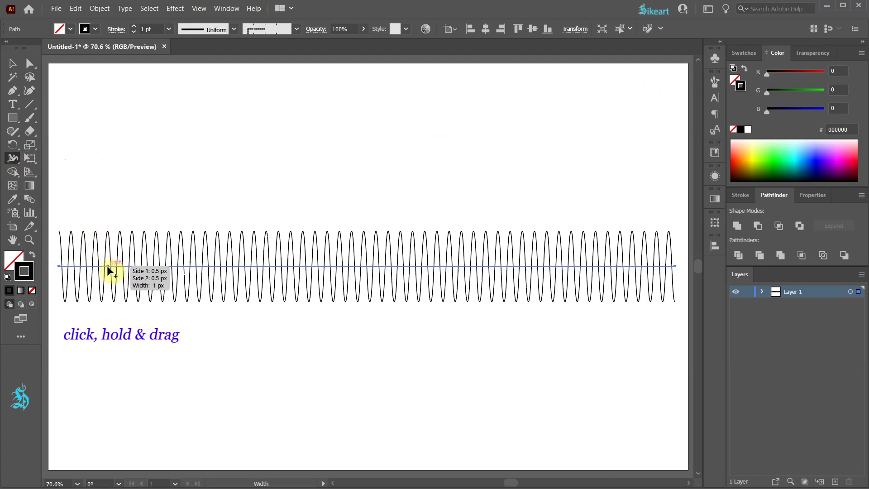
left_click_drag(107, 266, 110, 272)
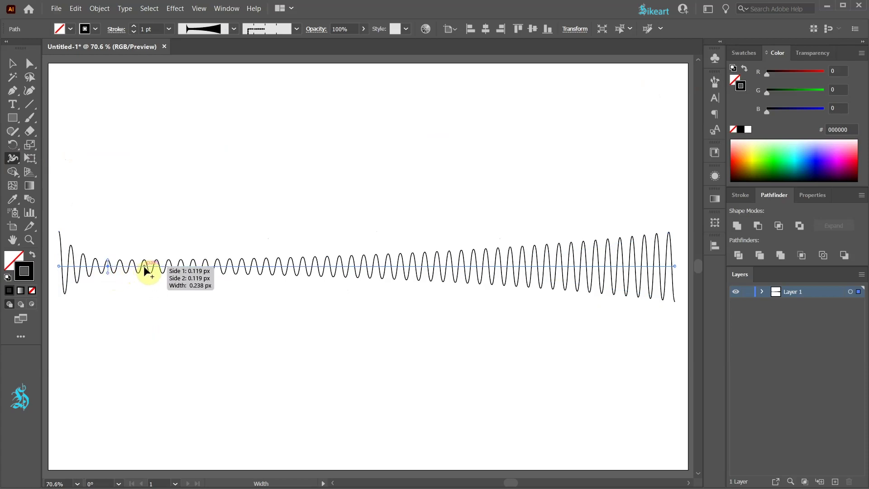
mouse_move(184, 267)
left_mouse_down()
mouse_move(182, 241)
mouse_move(196, 270)
left_mouse_up()
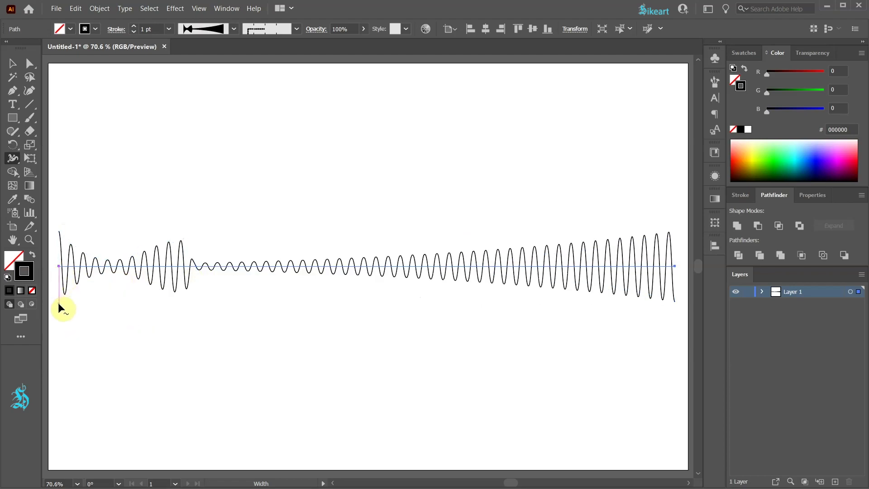
left_click_drag(58, 266, 108, 280)
left_click_drag(183, 266, 123, 268)
left_click_drag(245, 267, 236, 268)
Shape four more peaks along the rest of the wave, tallest just right of centre, with narrow gaps between and a flat right end.
left_click_drag(276, 267, 310, 307)
left_click_drag(328, 266, 328, 271)
left_click_drag(385, 267, 409, 266)
left_click_drag(438, 267, 437, 202)
left_click_drag(448, 266, 448, 273)
left_click_drag(502, 266, 541, 240)
left_click_drag(553, 266, 611, 226)
left_click_drag(628, 267, 627, 273)
left_click_drag(675, 300, 675, 261)
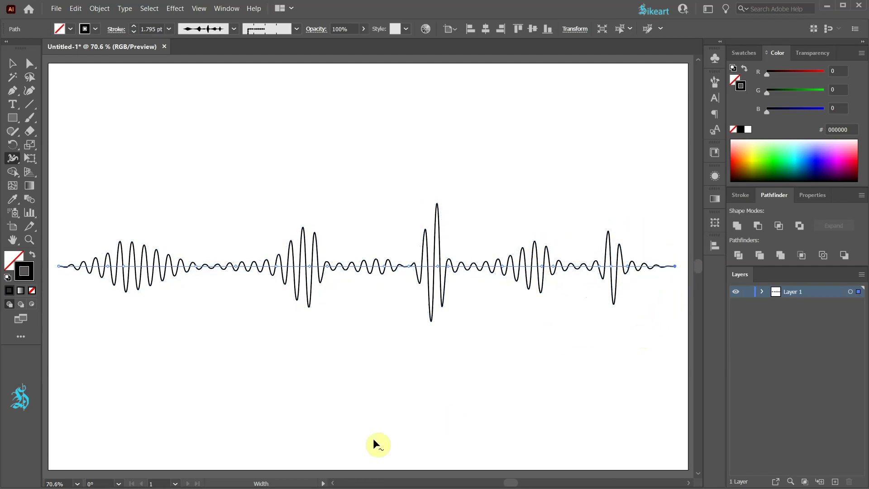
Place a duplicate of the finished sound wave above the original, near the top of the artboard.
key("v")
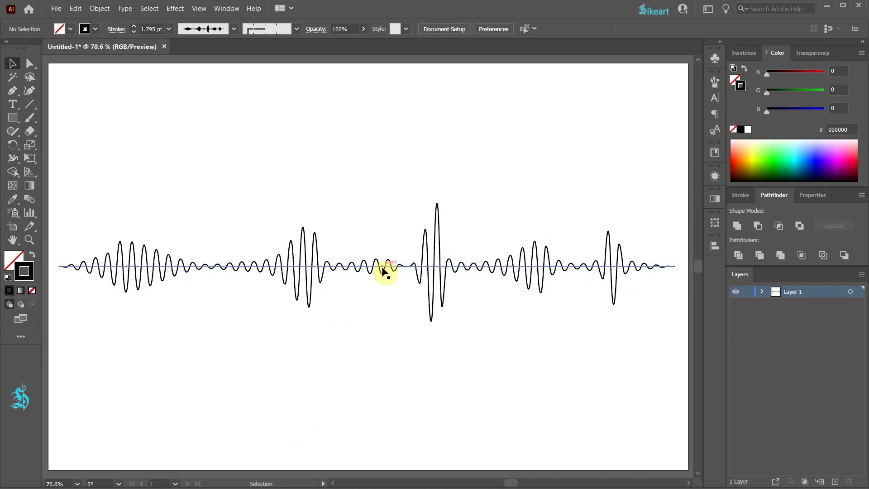
left_click_drag(382, 268, 402, 135)
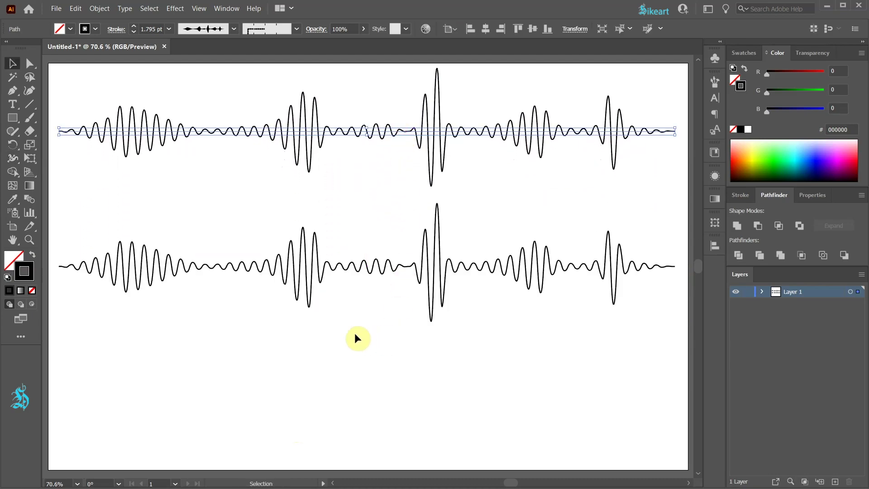
Expand the appearance of the lower wave and copy the expanded group.
left_click(284, 268)
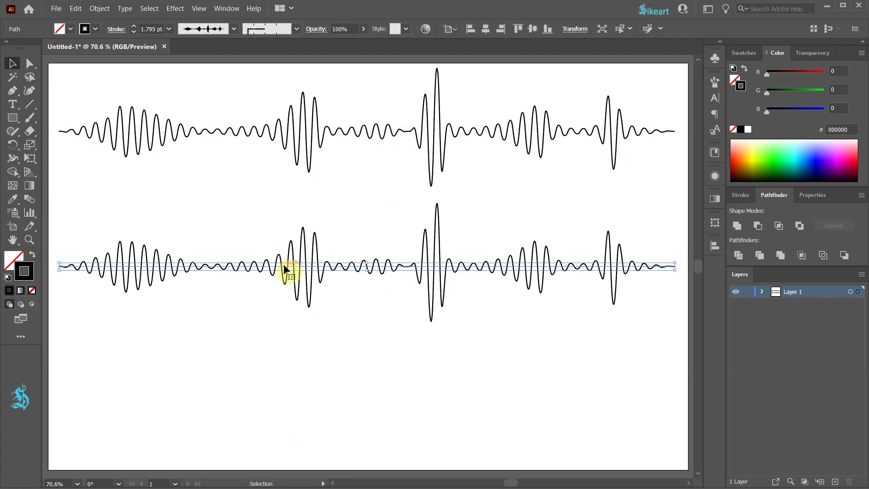
left_click(99, 10)
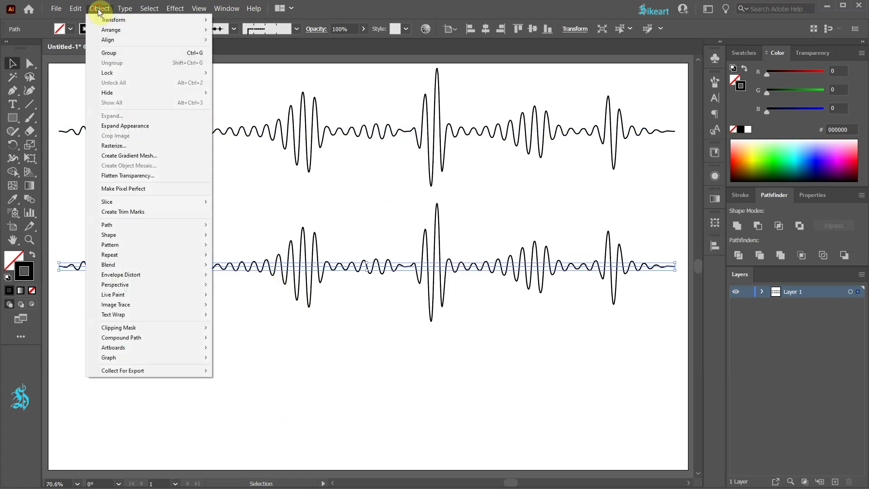
left_click(144, 127)
key("ctrl+c")
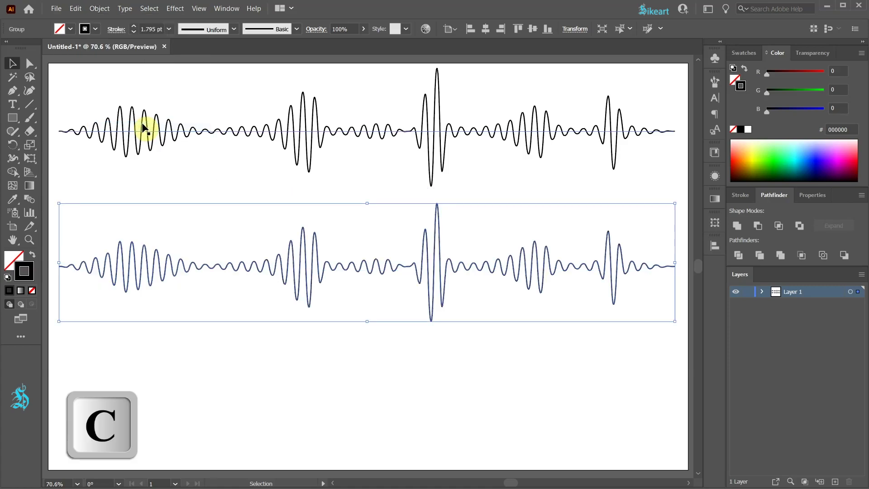
Cut the lower wave with the Scissors tool at three points: after the first bulge, before the second peak and before the tallest peak.
left_click(239, 361)
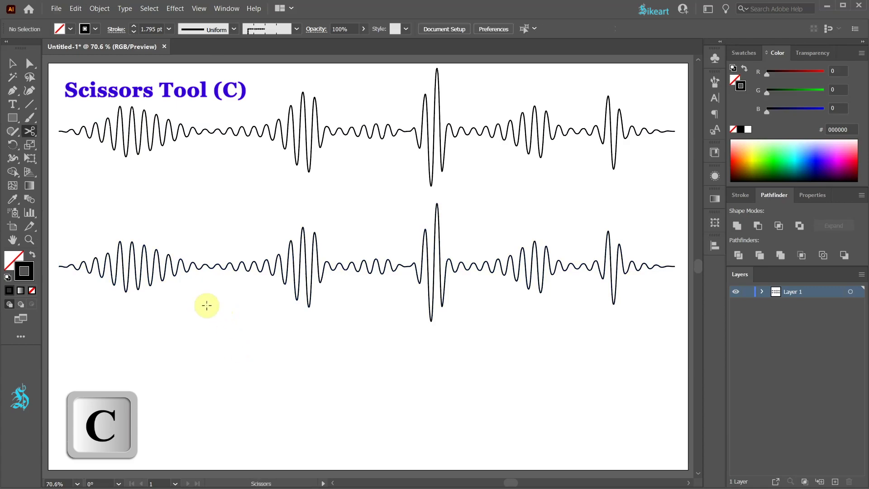
left_click(188, 266)
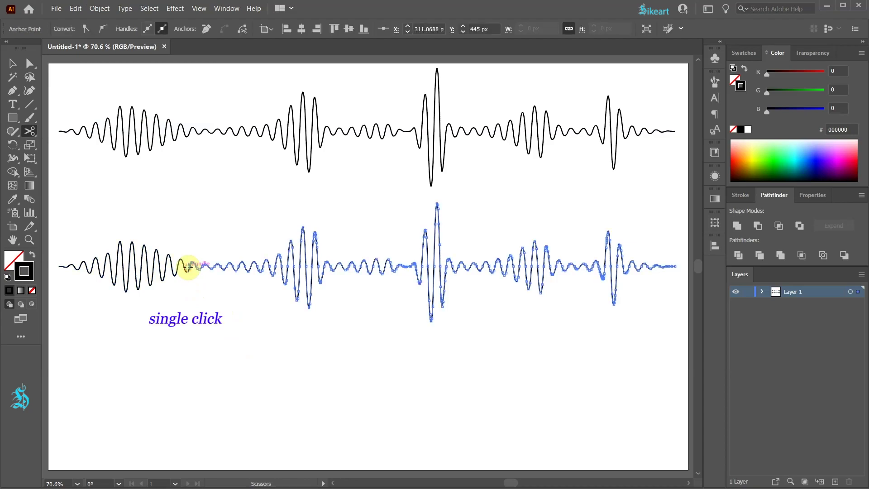
left_click(259, 266)
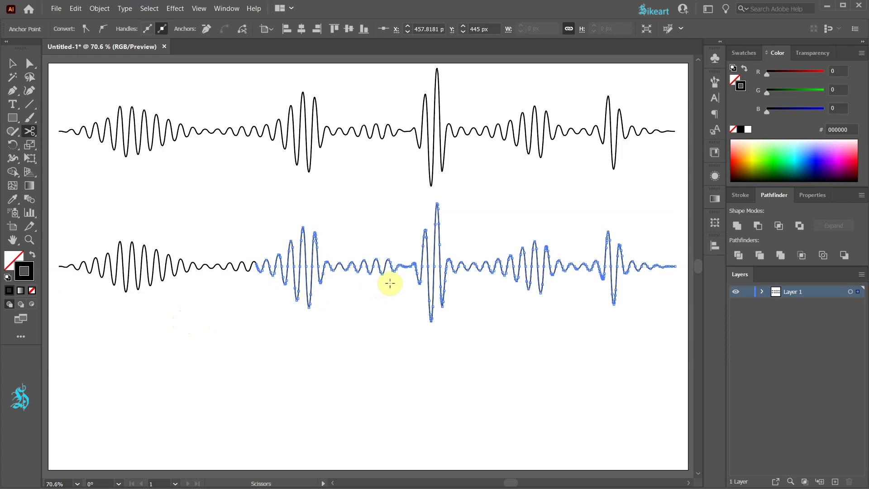
left_click(395, 267)
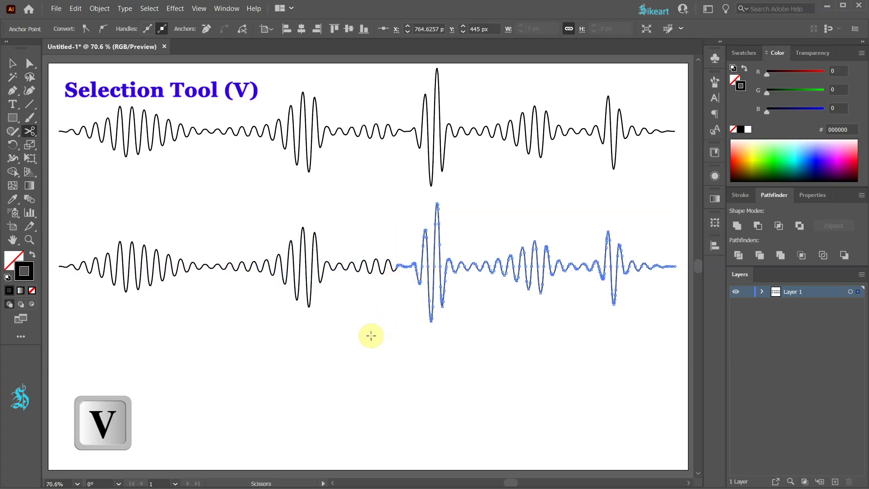
key("v")
left_click(394, 394)
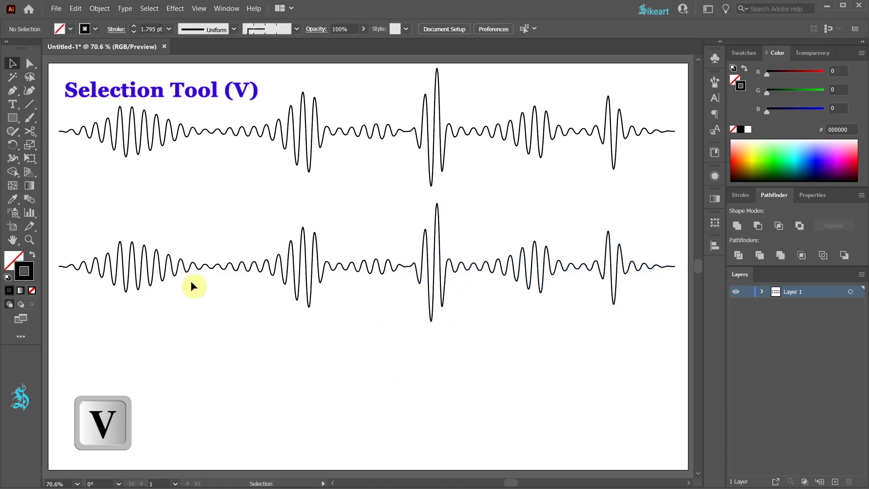
Ungroup the lower wave into its separate cut pieces.
left_click(160, 270)
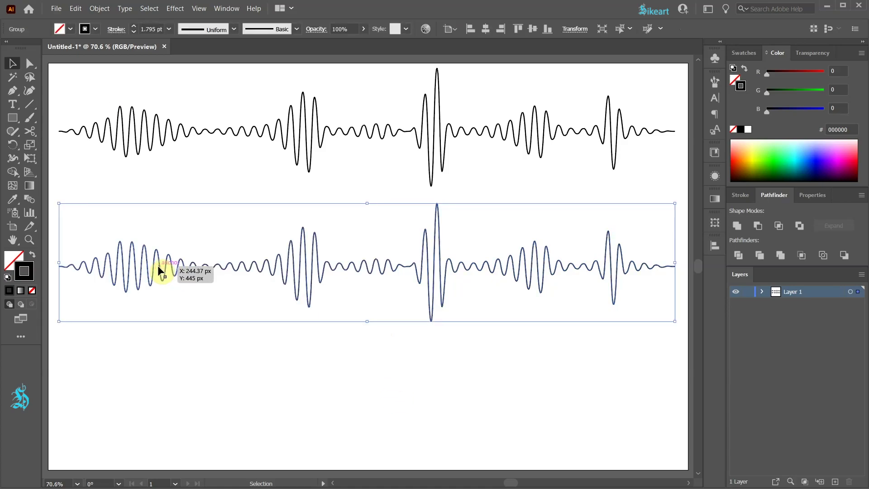
right_click(159, 268)
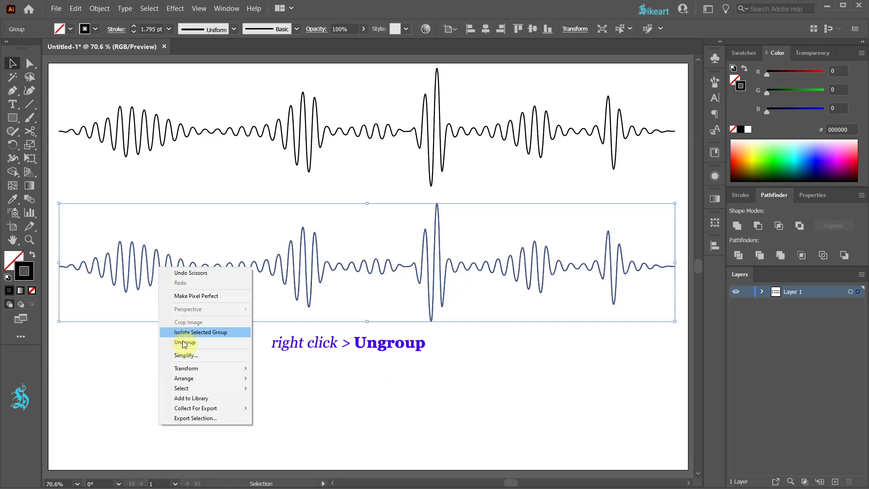
left_click(184, 343)
left_click(190, 364)
Colour the lower wave's first piece light yellow, the second pink and the last light blue (64BBFF), leaving the third black.
left_click(158, 270)
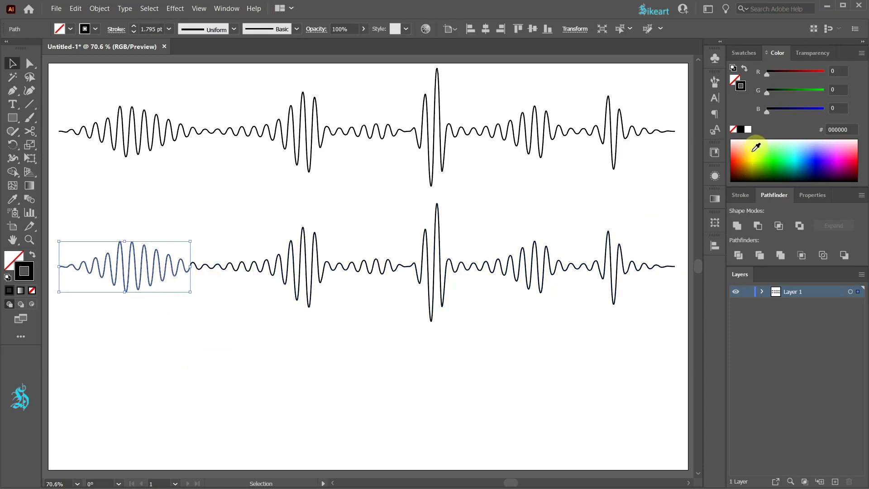
left_click(758, 150)
left_click(258, 266)
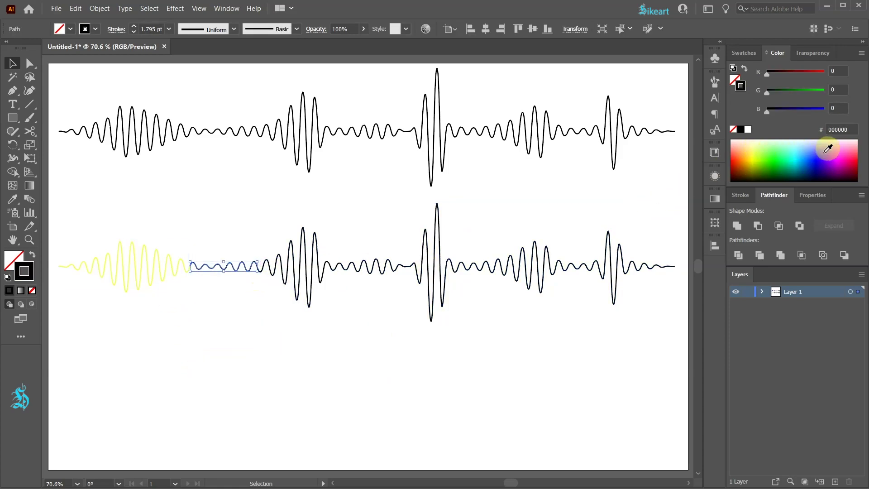
left_click(828, 149)
left_click(320, 272)
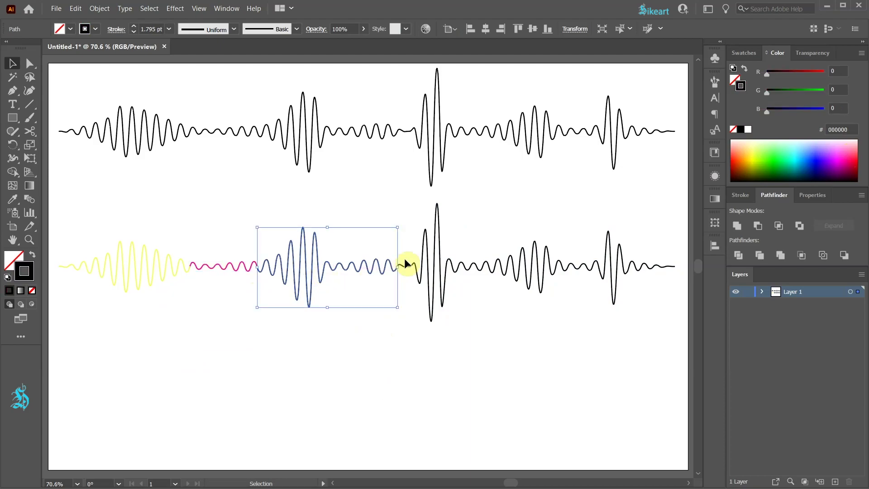
left_click(458, 268)
left_click(805, 142)
left_click(202, 279)
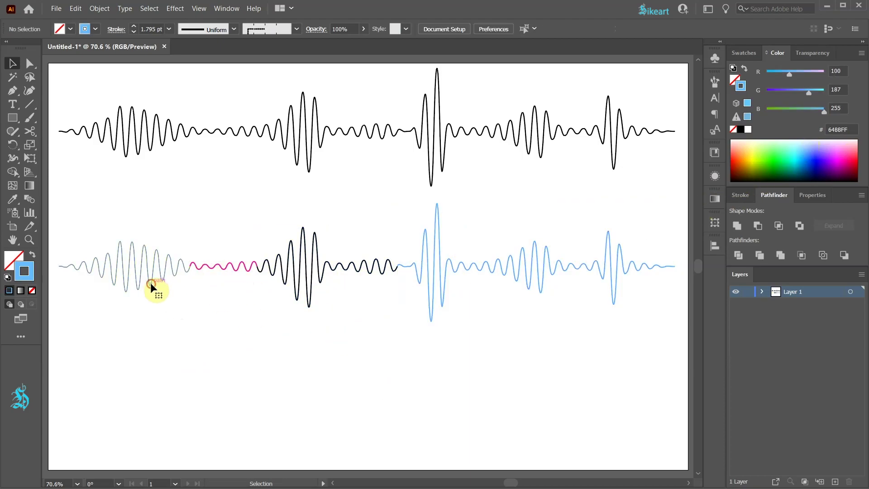
Recolour the light yellow first piece's stroke orange (FF8B06).
left_click(151, 286)
left_click(740, 158)
left_click(224, 344)
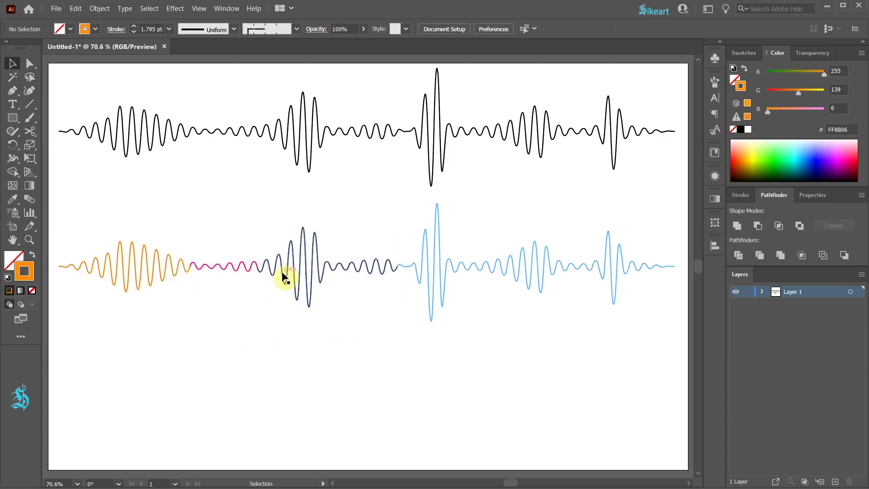
Narrow the black piece to about half its width and place a duplicate of the pink piece at its right end.
left_click(317, 270)
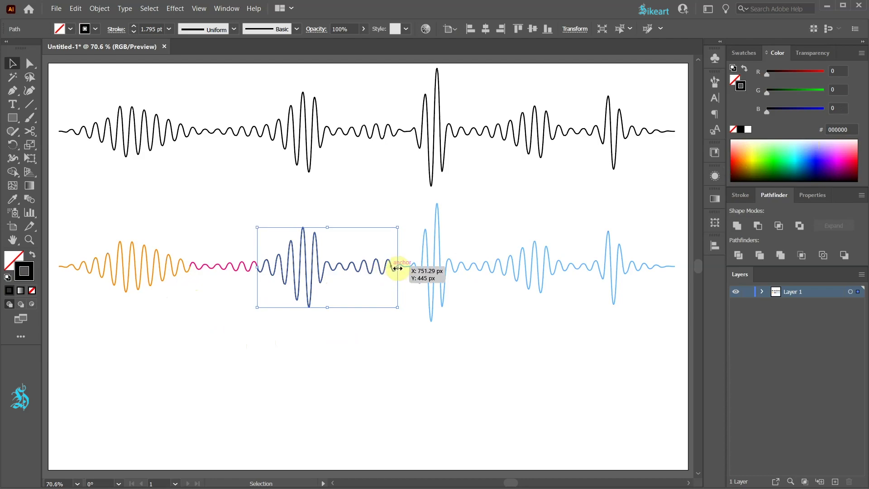
left_click_drag(399, 267, 325, 269)
left_click(500, 269)
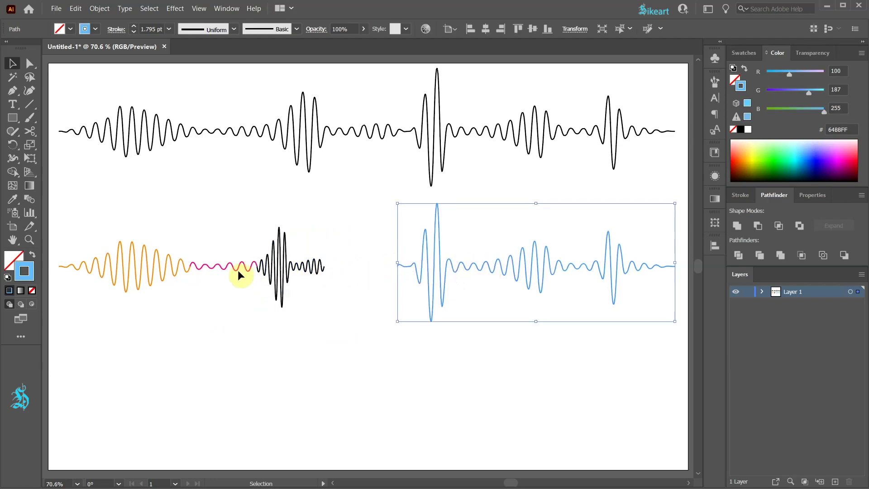
left_click_drag(239, 275, 373, 275)
Narrow the blue piece to about a third of its width against the pink copy, and add a duplicate of the orange piece after it.
left_click(427, 271)
left_click_drag(675, 263, 494, 264)
left_click_drag(451, 265, 438, 266)
left_click_drag(136, 277, 539, 319)
left_click(538, 321)
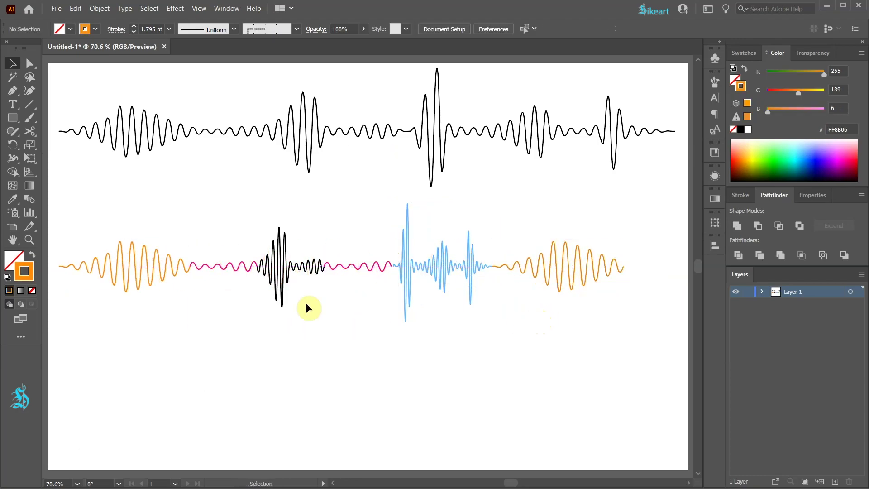
Join the end anchors of the first orange piece and the adjacent pink piece into one path.
scroll(190, 265, "up", 1)
scroll(212, 273, "up", 2)
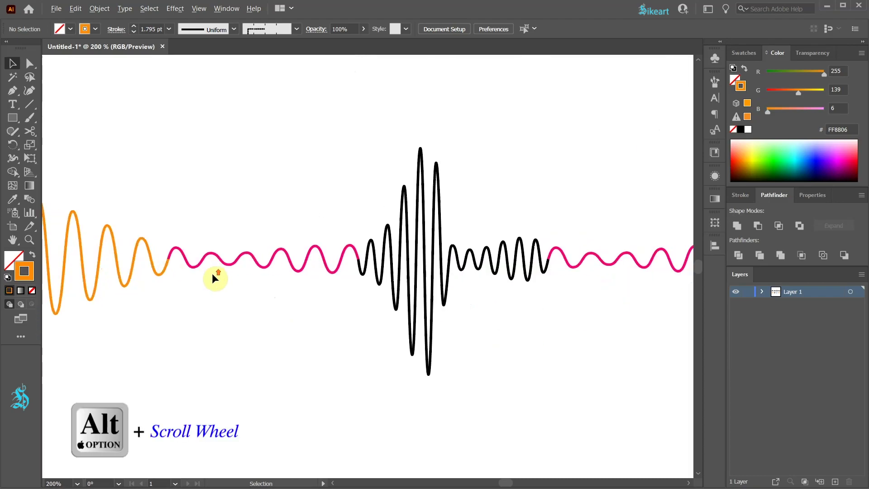
scroll(202, 262, "up", 2)
scroll(283, 299, "up", 2)
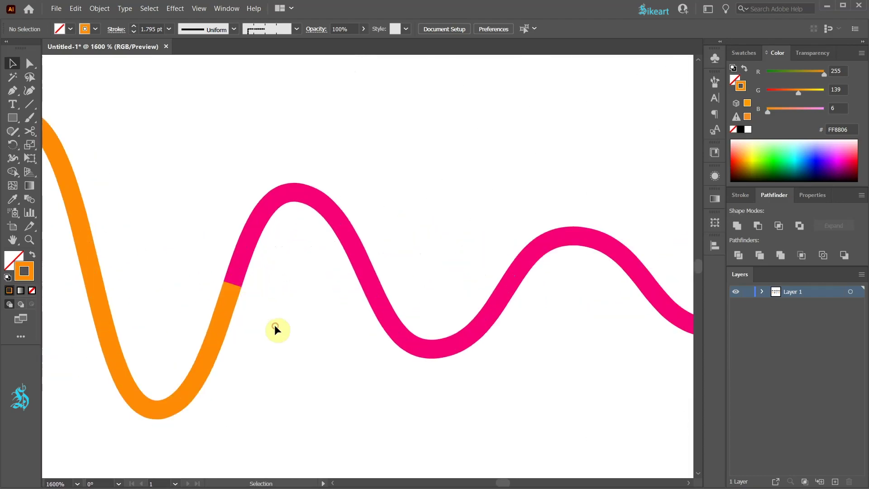
key("a")
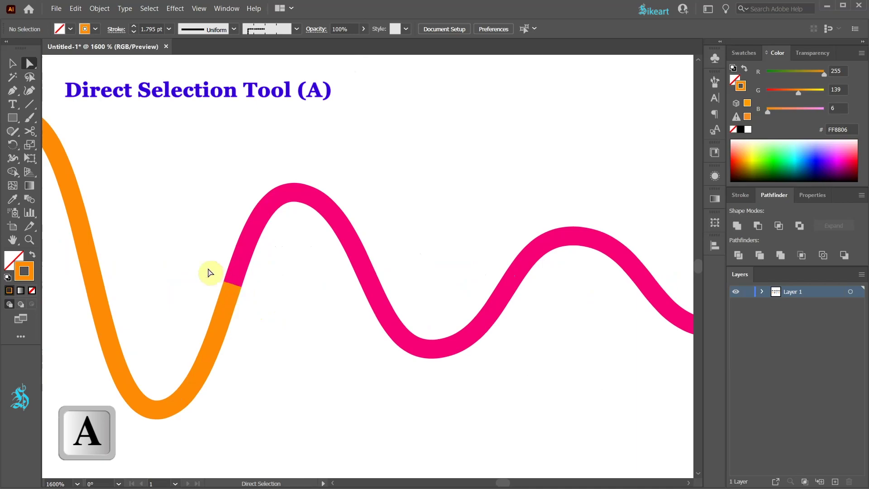
left_click_drag(208, 268, 271, 302)
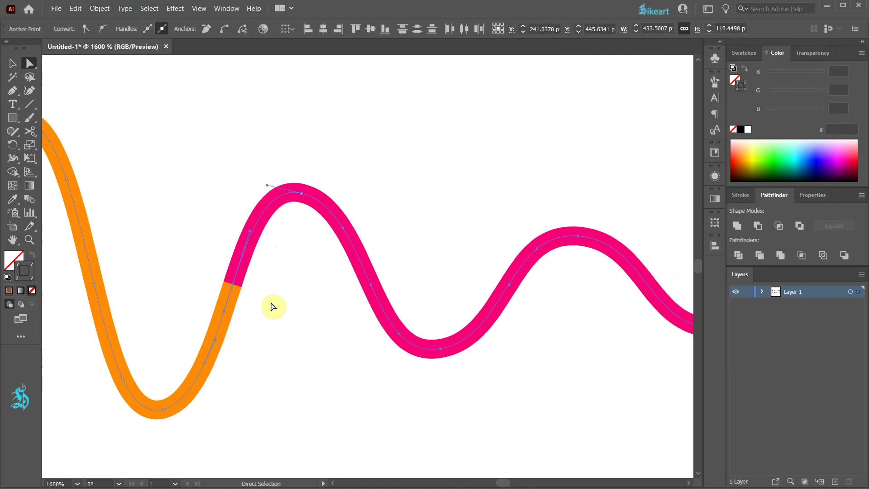
key("ctrl+j")
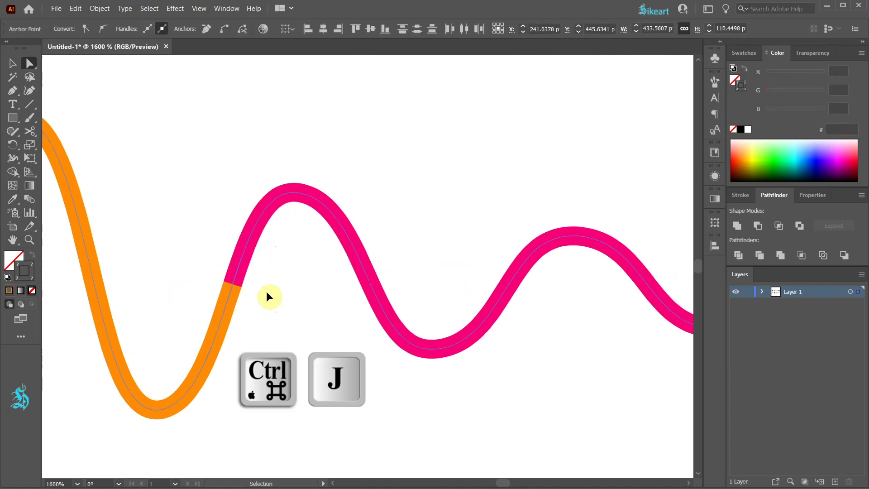
key("ctrl+j")
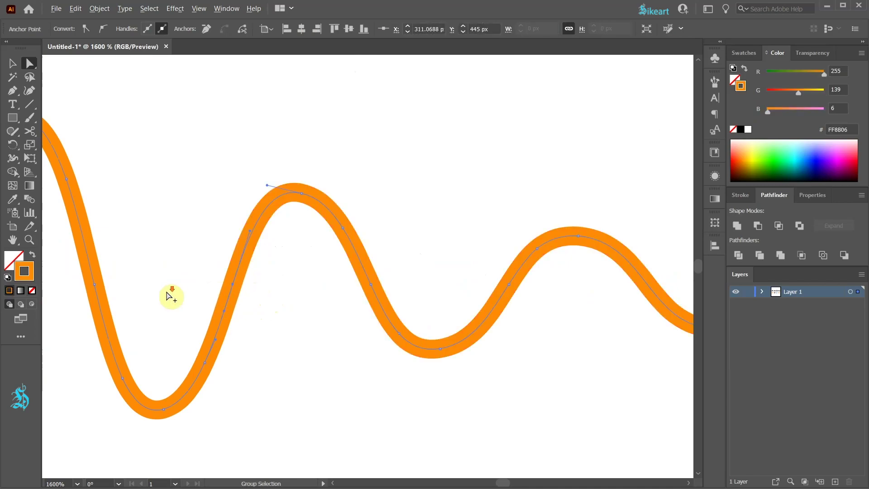
Join the orange path to the start of the black piece and delete the corner anchor point at the seam.
scroll(171, 293, "down", 5)
scroll(498, 294, "up", 8)
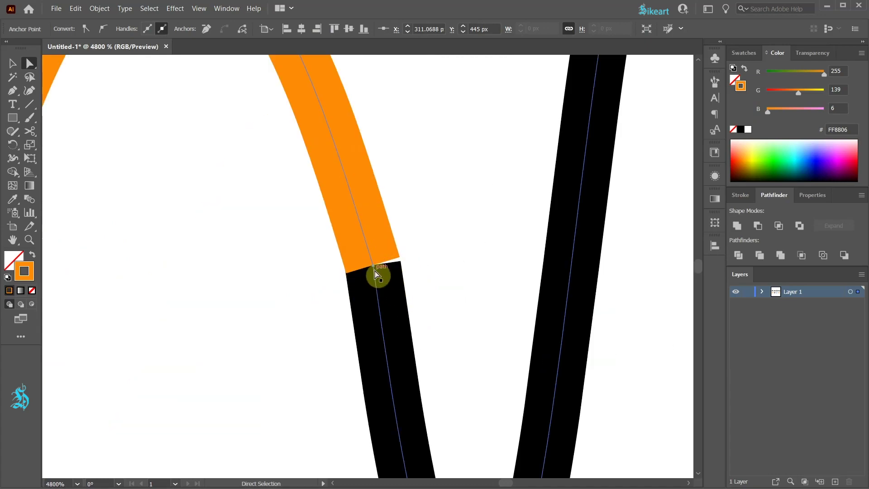
left_click_drag(315, 251, 417, 294)
key("ctrl+j")
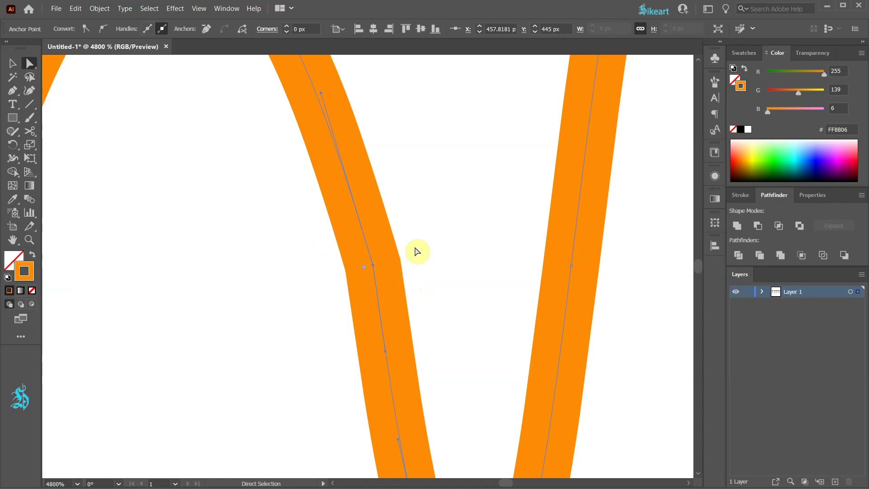
key("minus")
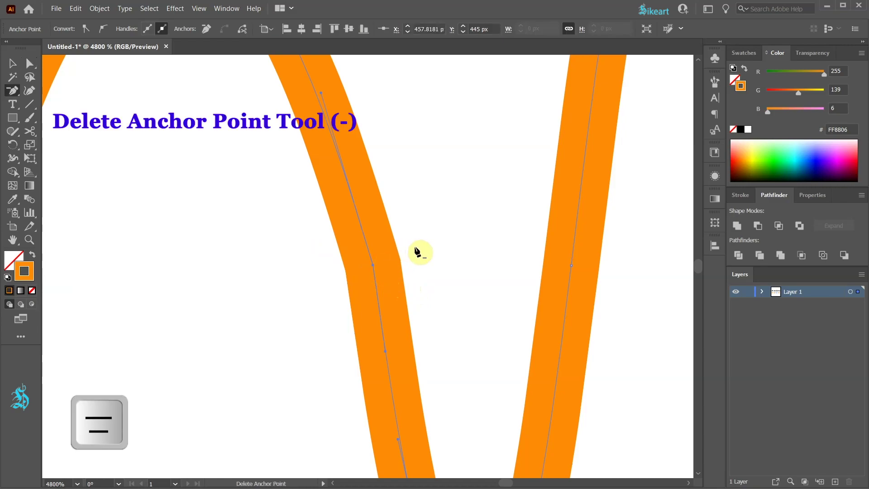
left_click(374, 267)
key("plus")
Join the end of the orange path to the start of the pink copy.
scroll(374, 272, "down", 2)
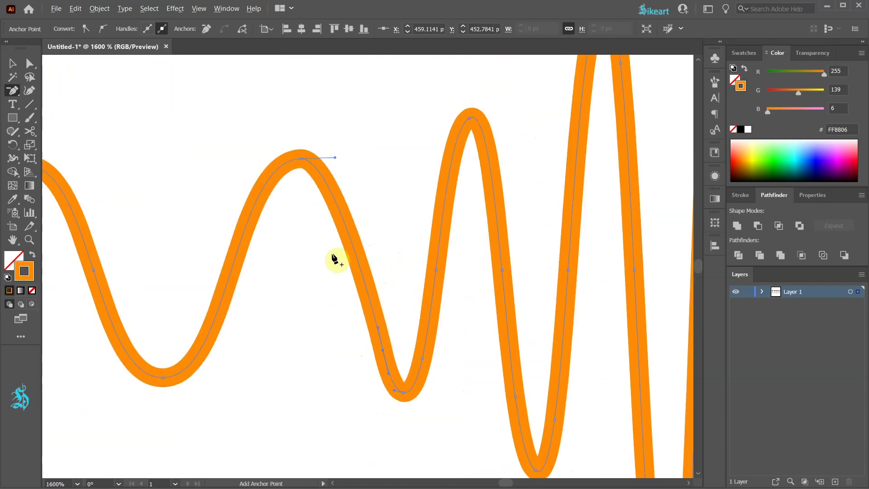
scroll(330, 250, "down", 7)
scroll(460, 253, "up", 7)
left_click_drag(460, 253, 397, 289)
scroll(367, 277, "up", 4)
key("a")
left_click_drag(287, 240, 376, 304)
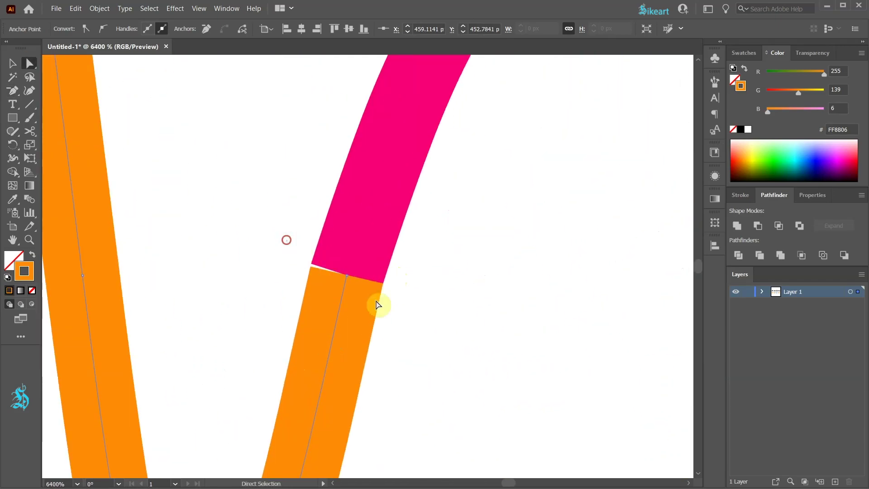
key("ctrl+j")
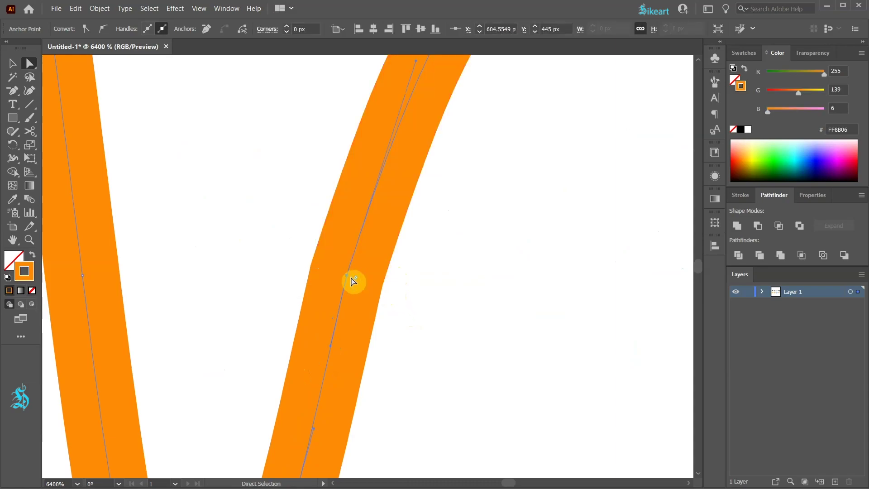
Smooth the join with the former pink copy by rounding its corner and deleting the corner anchor point.
left_click_drag(357, 282, 632, 353)
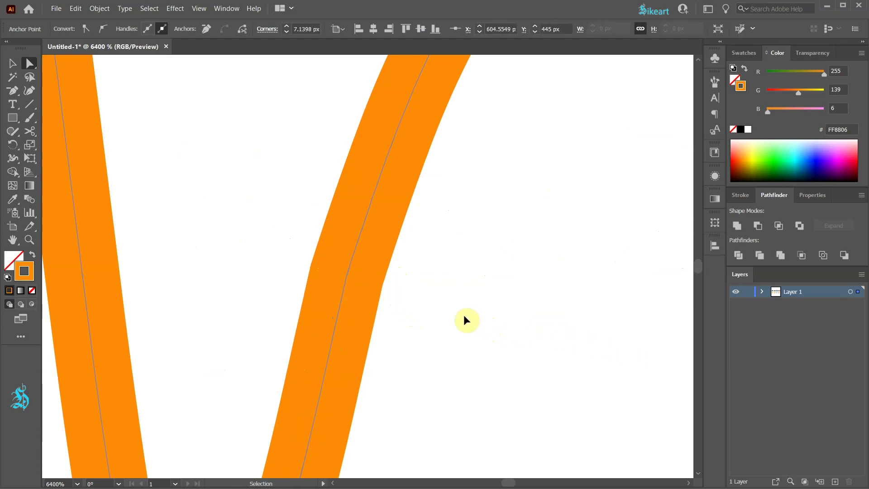
key("p")
left_click(347, 274)
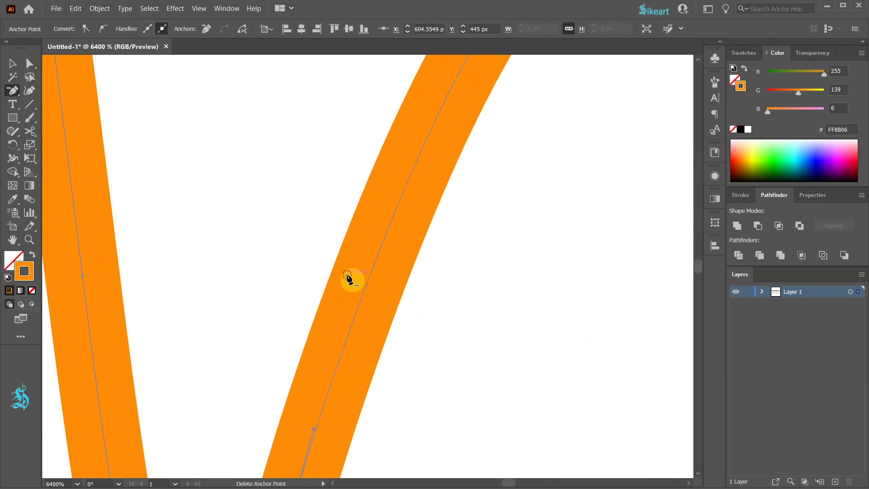
Reshape the crest after that join with the Anchor Point tool, giving the top anchor horizontal handles and smoothing the anchor below it.
scroll(353, 274, "down", 5)
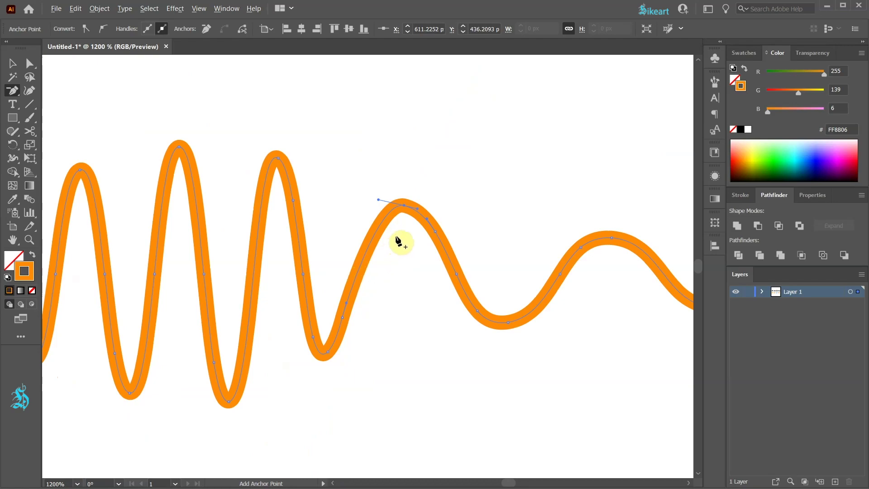
scroll(404, 209, "up", 3)
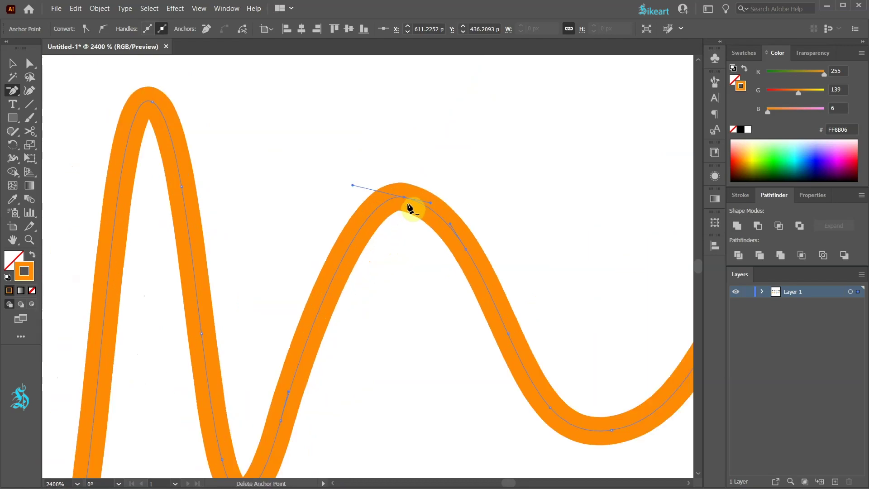
key("shift+c")
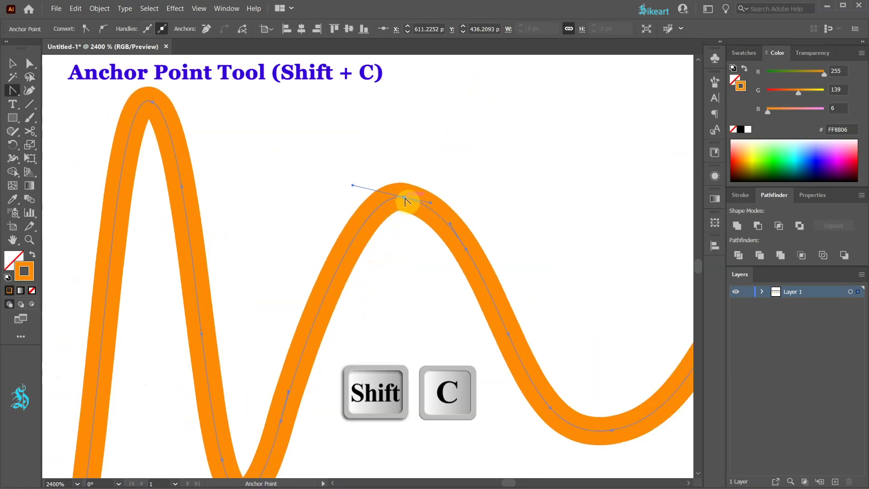
left_click(405, 198)
left_click_drag(405, 198, 436, 197)
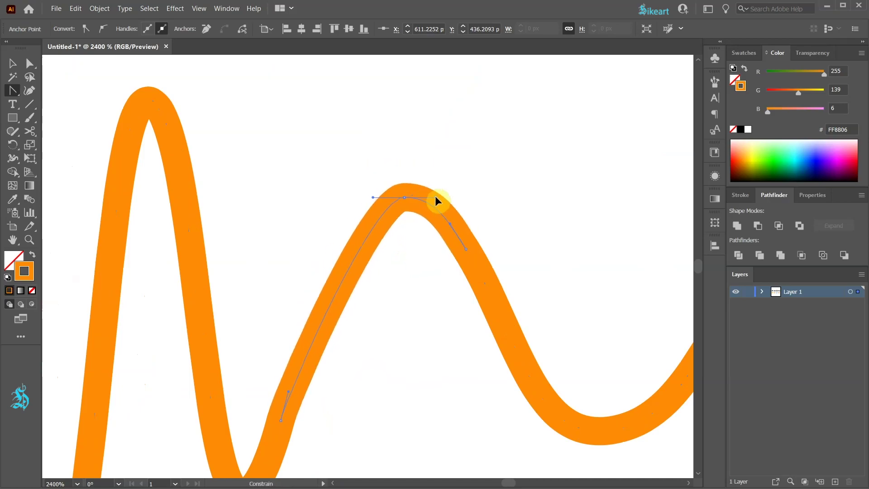
left_click_drag(281, 420, 319, 340)
Join the orange path's end to the start of the blue piece across the gap.
scroll(257, 356, "down", 5)
scroll(460, 349, "right", 5)
scroll(453, 349, "up", 4)
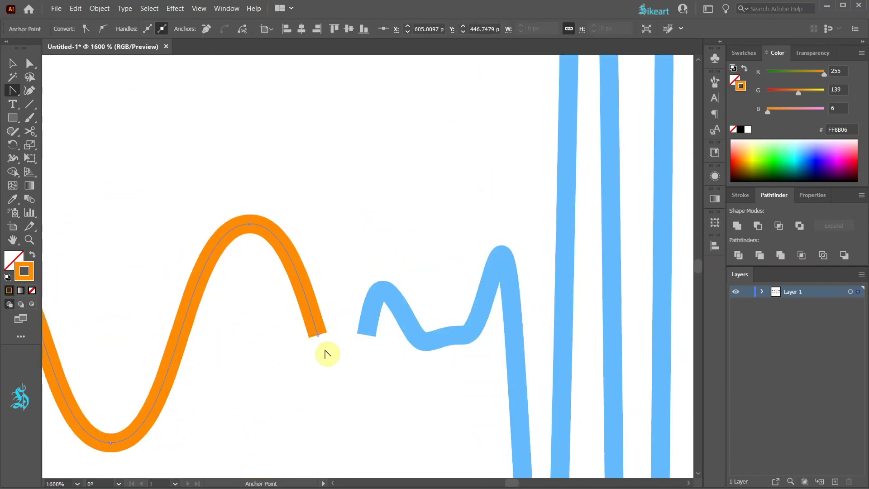
key("a")
left_click_drag(297, 324, 368, 356)
key("ctrl+j")
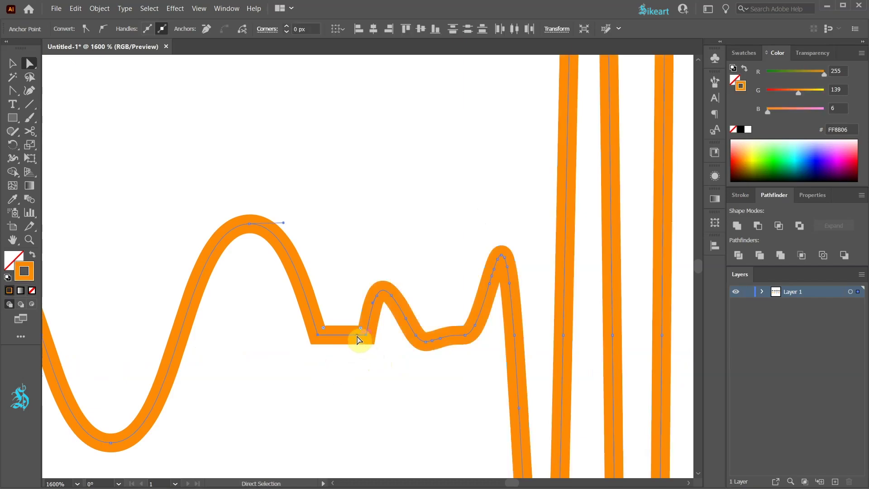
Smooth the join with the former blue piece by deleting its surplus anchor points and curving the remaining corner anchor with the Anchor Point tool.
key("minus")
left_click(366, 335)
key("shift+c")
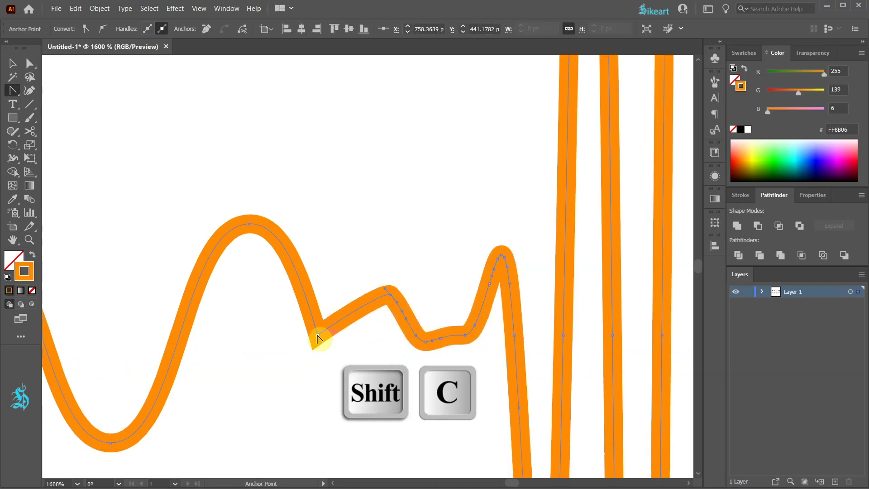
left_click_drag(319, 335, 355, 333)
key("ctrl+1")
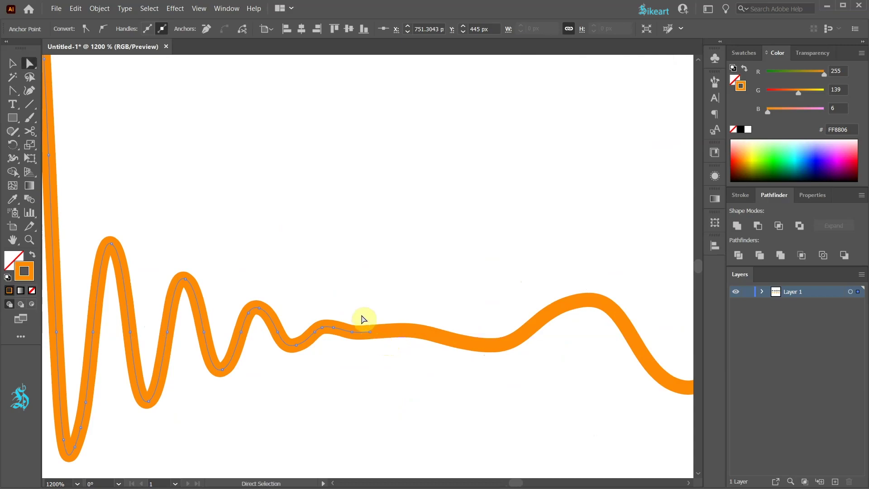
left_click_drag(361, 318, 382, 349)
key("ctrl+1")
key("ctrl+minus")
left_click_drag(355, 392, 430, 361)
key("v")
left_click(434, 467)
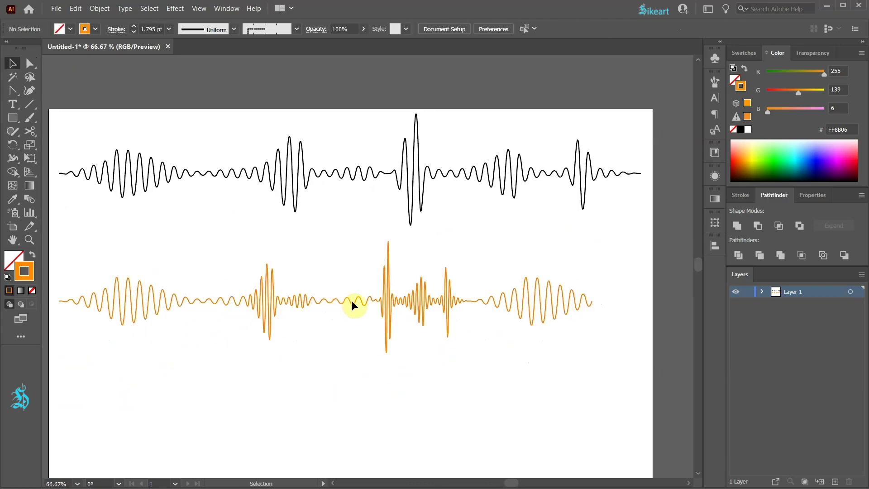
Set the orange wave's stroke weight to 4 pt.
left_click(355, 301)
left_click(739, 195)
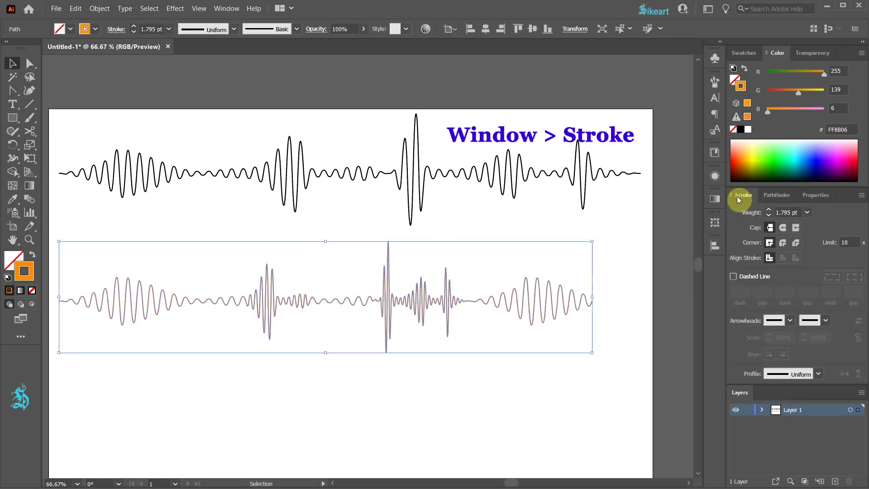
left_click(769, 210)
left_click(769, 210)
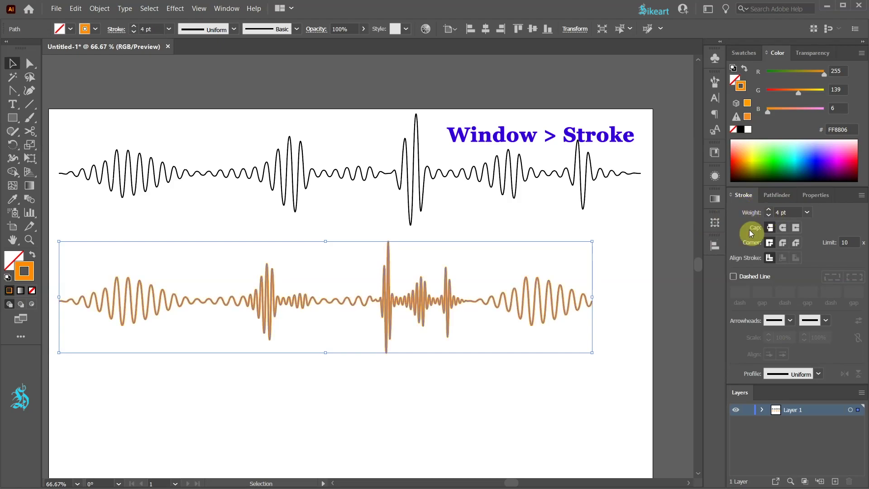
Stretch the orange wave horizontally so its two ends meet the artboard's side edges.
left_click_drag(593, 297, 652, 299)
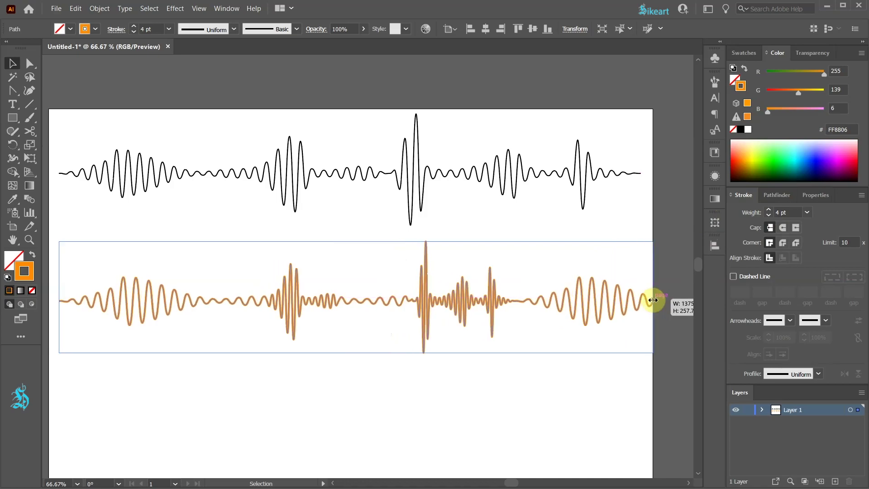
left_click_drag(112, 334, 180, 333)
left_click_drag(126, 300, 117, 300)
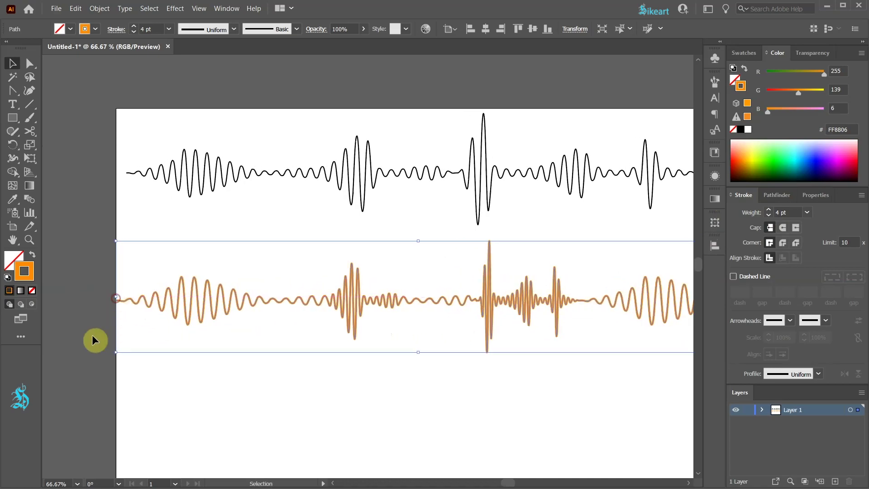
key("ctrl+minus")
Move the black wave off the artboard, above it, and centre the orange wave vertically on the artboard.
left_click(602, 362)
left_click_drag(361, 211, 361, 94)
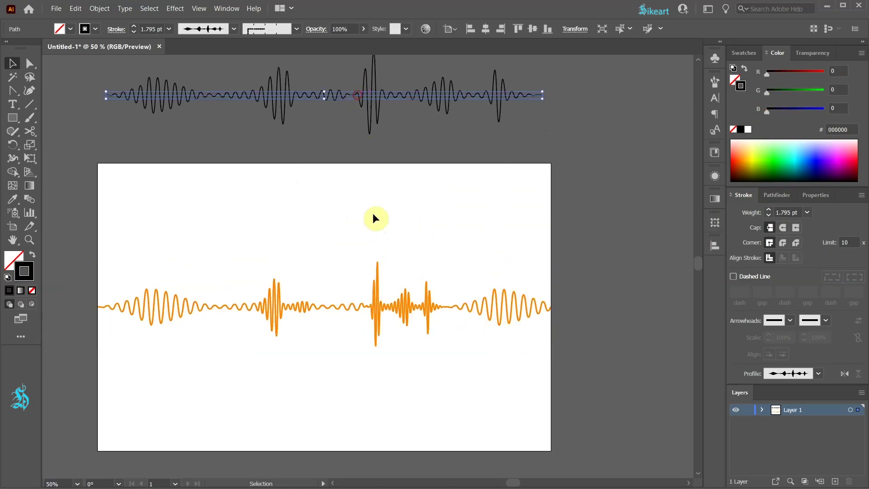
left_click(391, 325)
left_click_drag(322, 346, 325, 360)
left_click(365, 431)
key("ctrl+0")
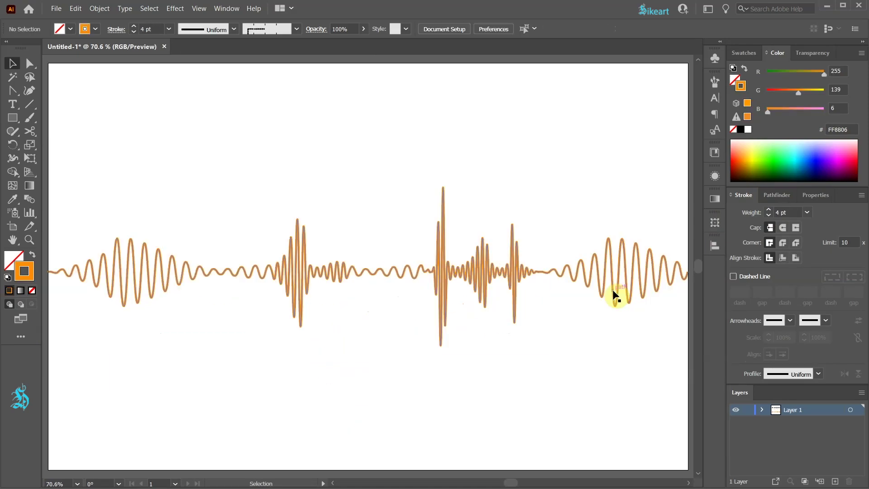
Create a new layer beneath Layer 1 and lock Layer 1.
left_click(835, 482)
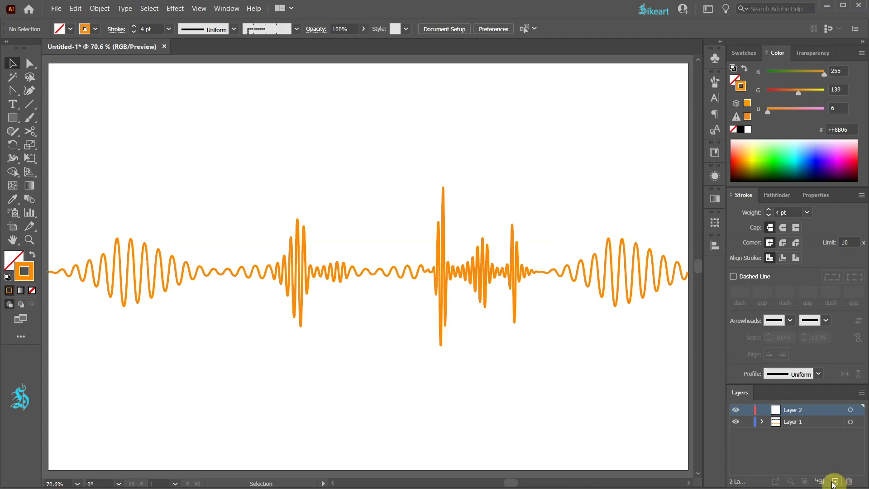
left_click_drag(821, 409, 809, 422)
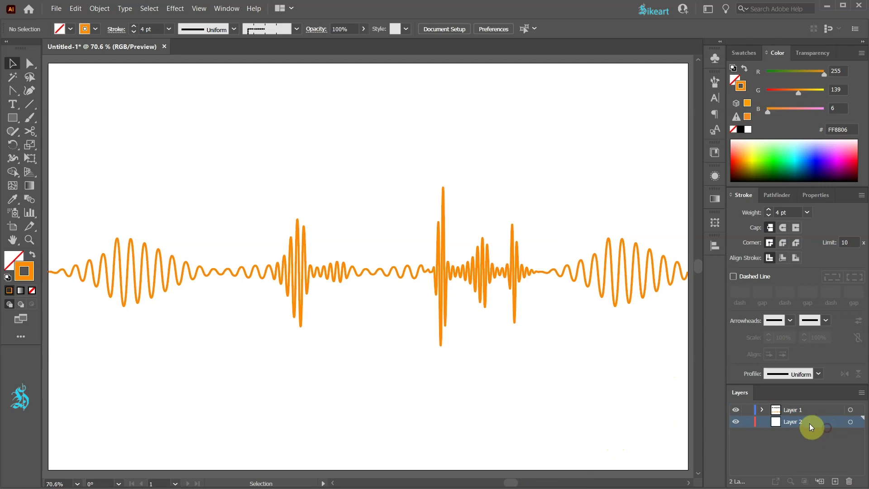
left_click(747, 410)
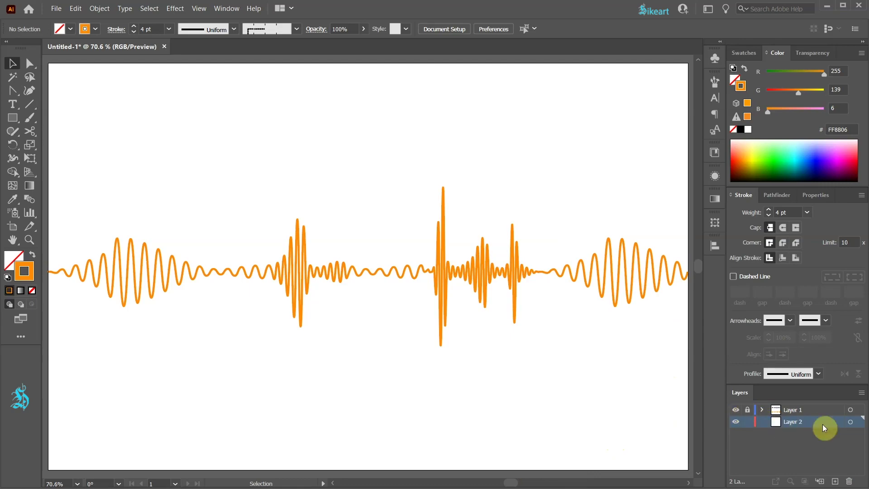
Draw an artboard-sized rectangle on Layer 2 with the orange as its fill and no stroke.
left_click(852, 422)
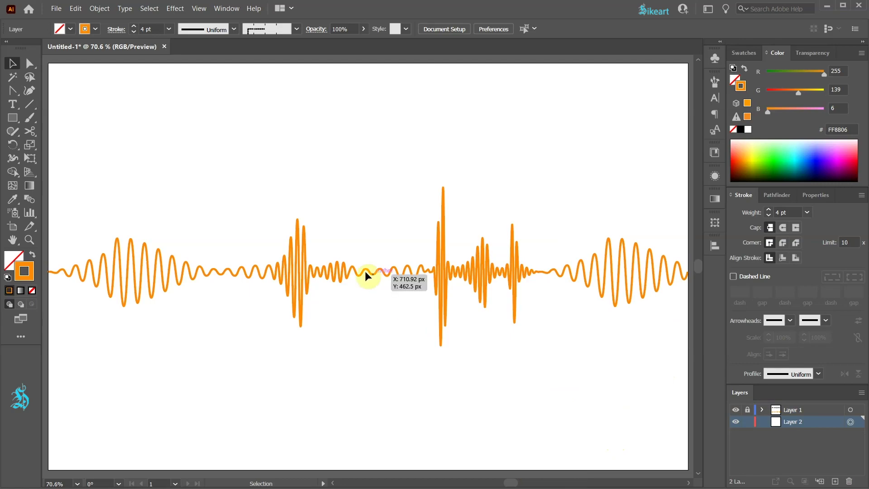
left_click(31, 258)
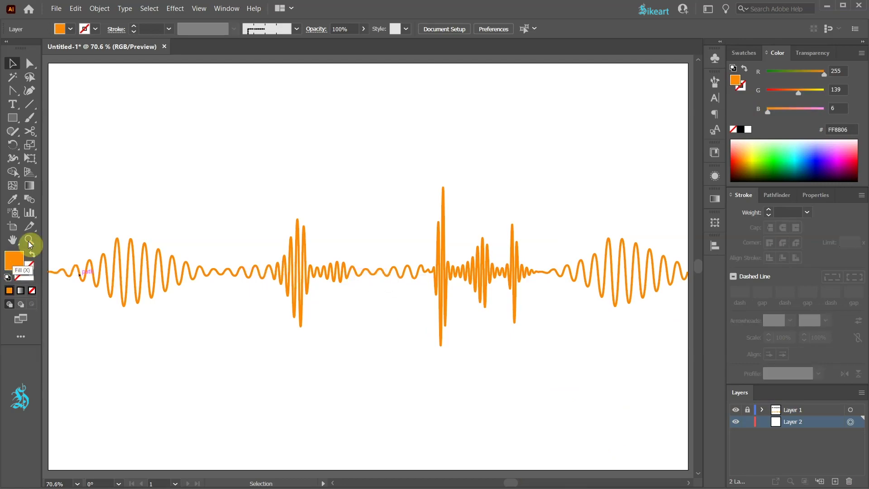
key("m")
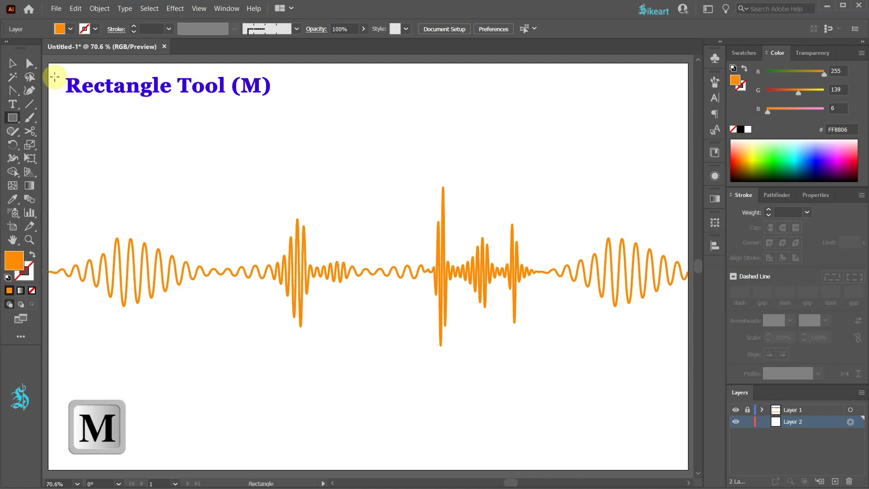
mouse_move(49, 64)
left_mouse_down()
mouse_move(156, 209)
mouse_move(688, 469)
left_mouse_up()
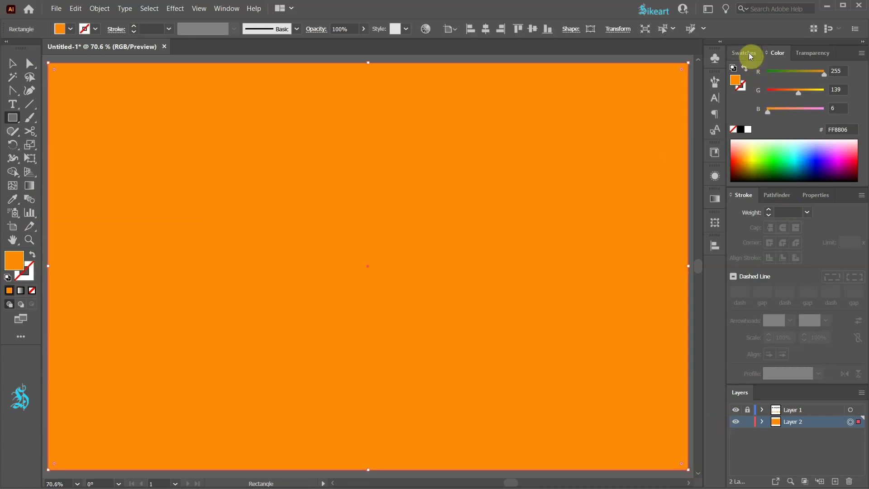
key("v")
Fill the background rectangle with the dark blue linear gradient swatch and set the gradient angle to 90°.
left_click(746, 53)
left_click(758, 113)
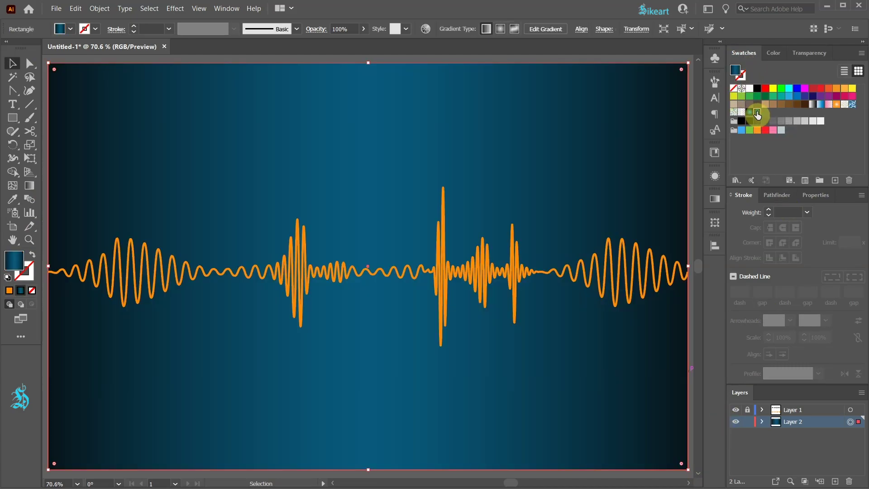
left_click(714, 200)
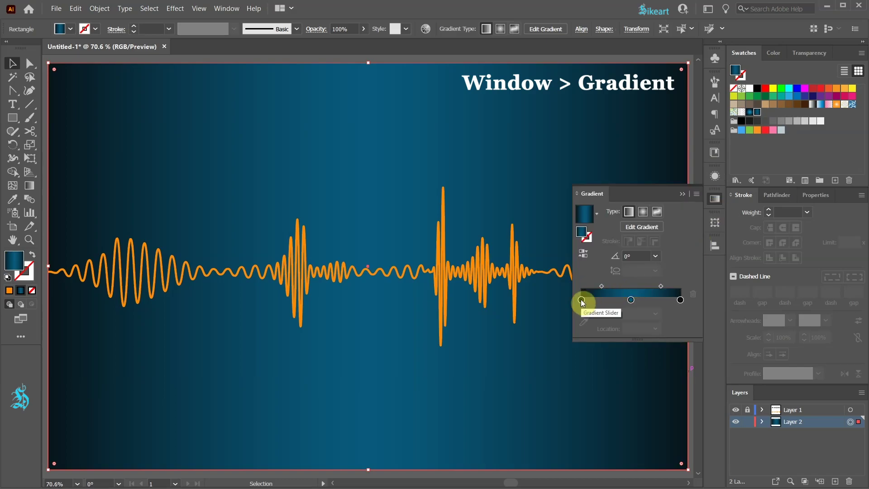
left_click(631, 300)
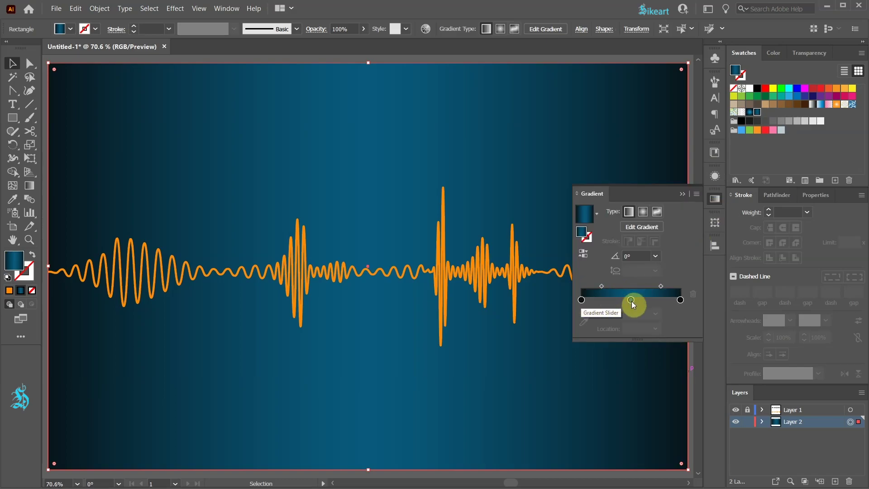
left_click(654, 257)
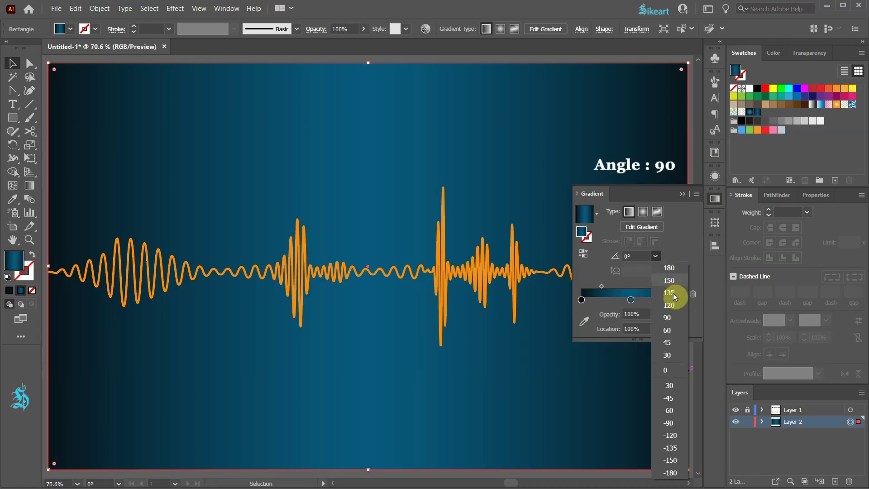
left_click(671, 318)
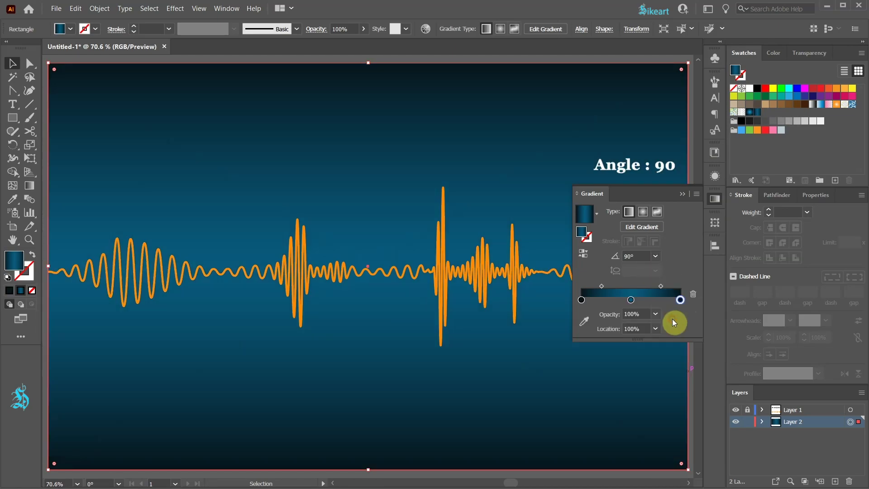
left_click(682, 194)
Create a new layer between Layer 1 and Layer 2, lock Layer 2 and target the new layer.
left_click(835, 481)
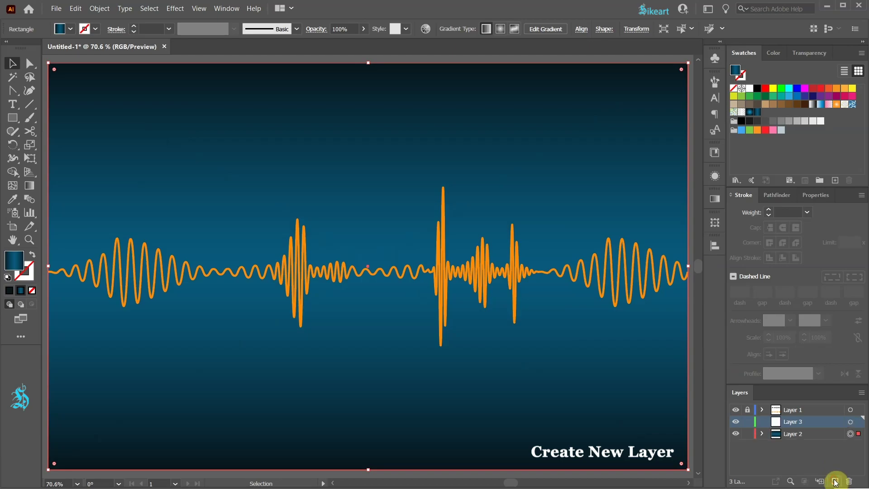
left_click(747, 435)
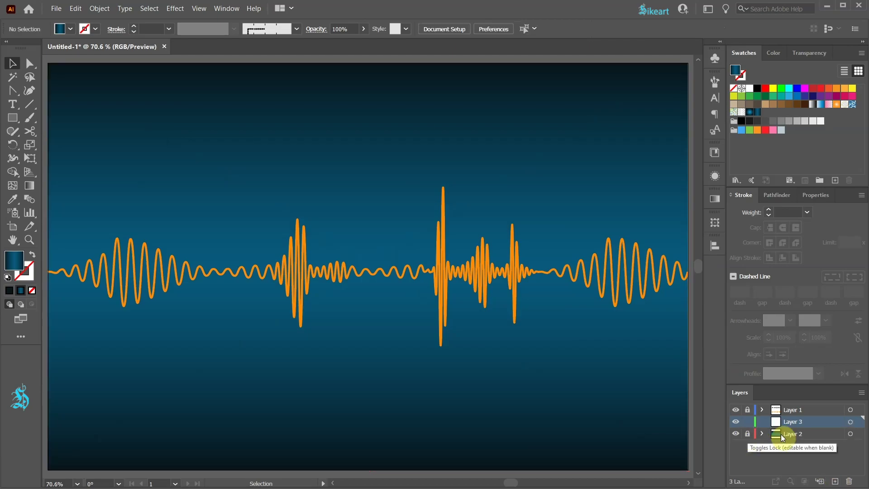
left_click(848, 422)
Draw an artboard-sized rectangle on Layer 3 and fill it with the white gradient swatch that fades to transparent.
key("m")
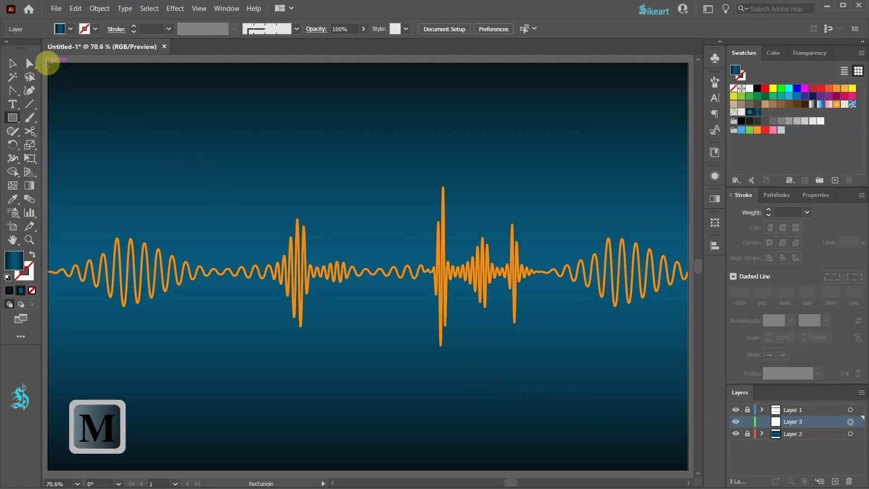
left_click_drag(48, 64, 688, 470)
left_click(741, 112)
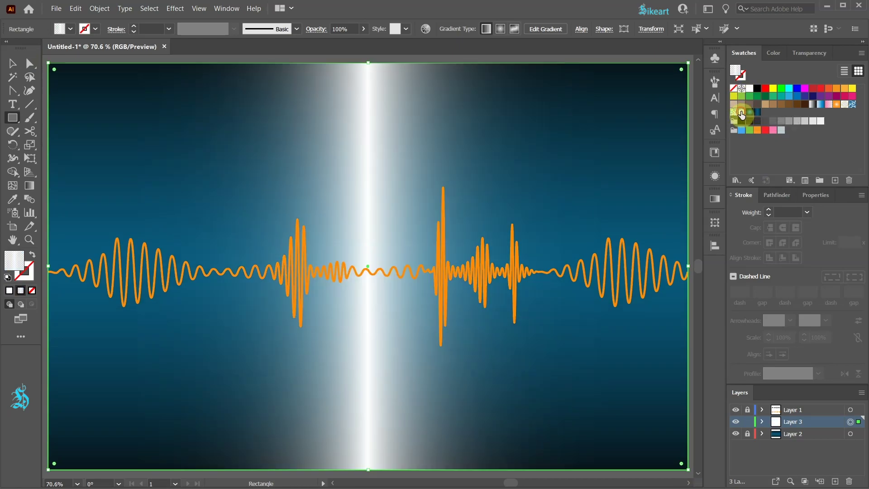
Set the white gradient's middle stop to 70% opacity and the gradient angle to 90°.
left_click(715, 199)
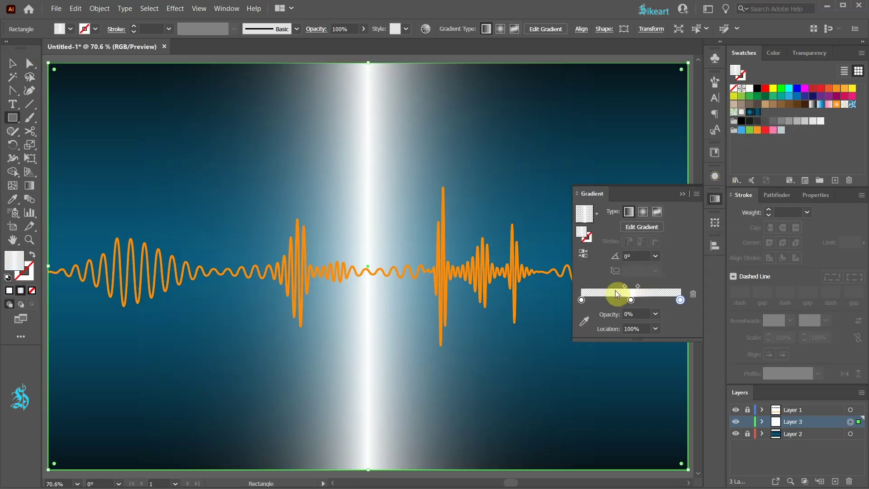
left_click(582, 300)
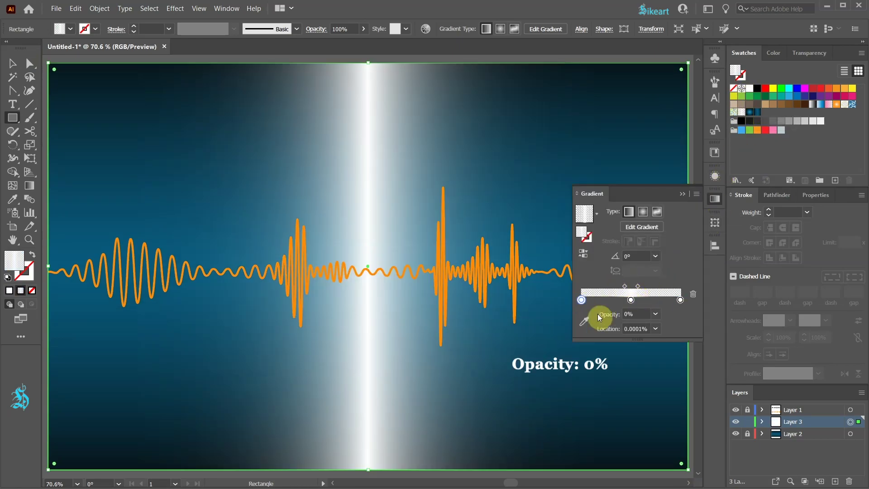
left_click(582, 301)
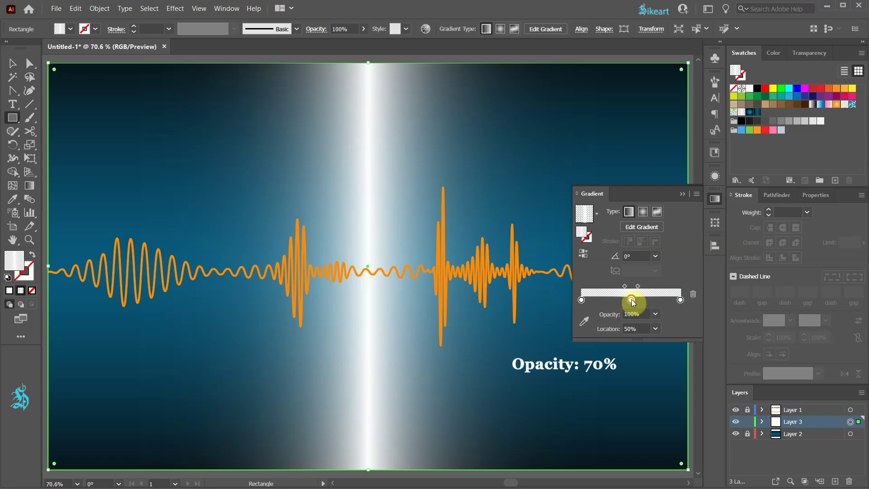
left_click(655, 313)
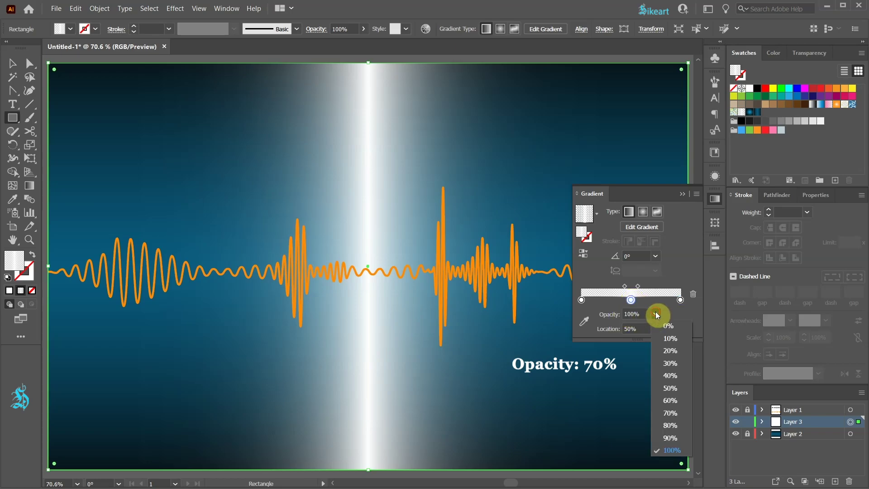
left_click(675, 413)
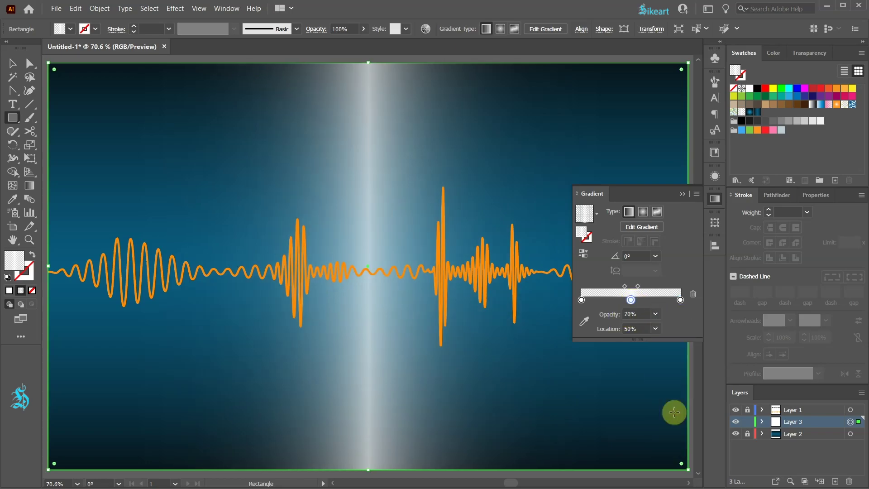
left_click(655, 257)
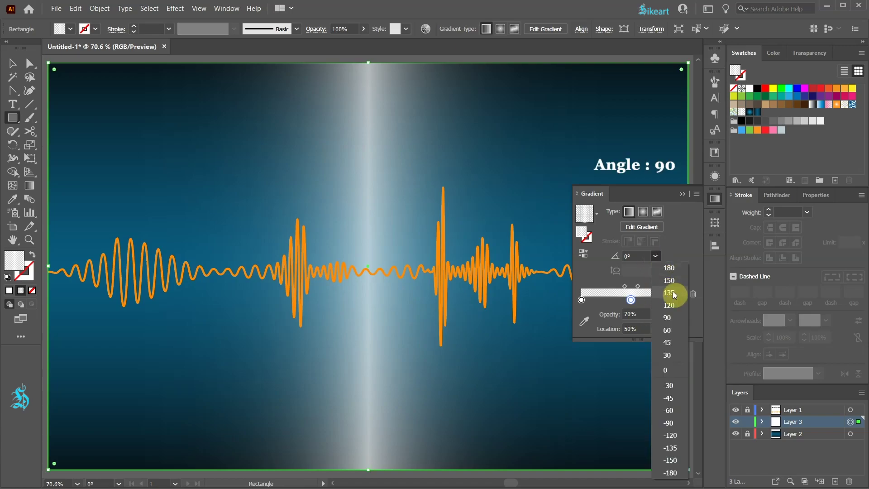
left_click(674, 319)
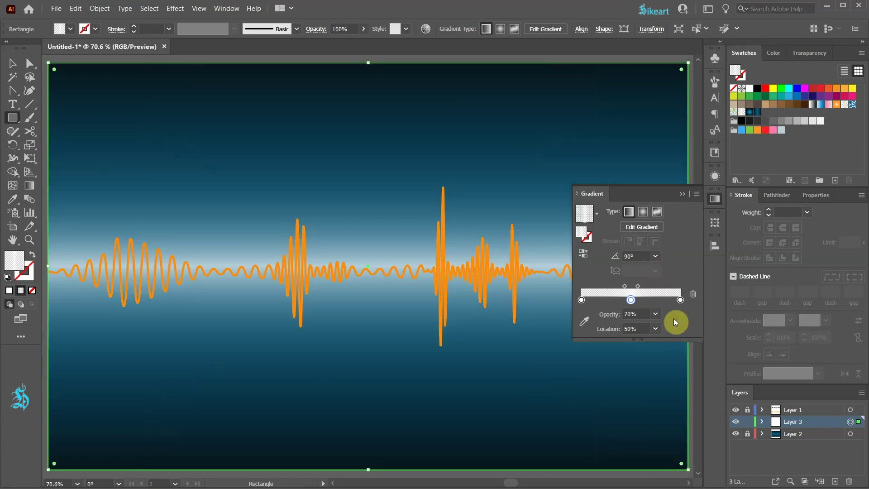
left_click(683, 194)
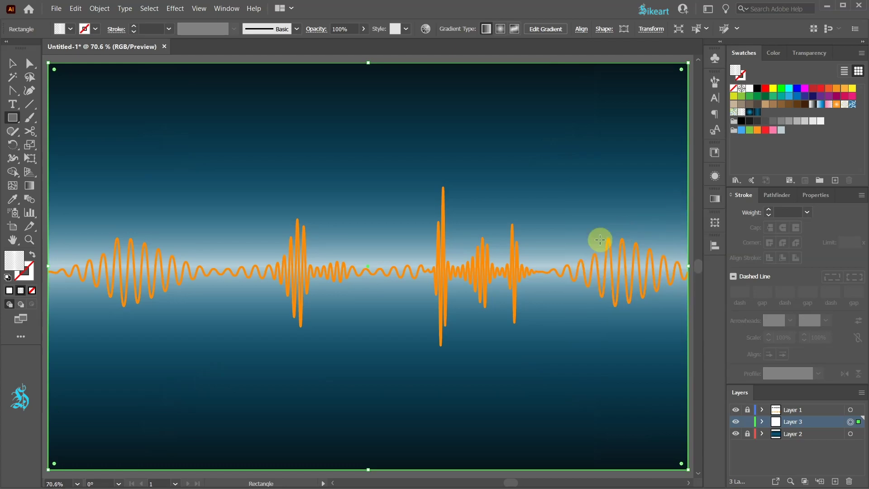
Shift the white gradient's middle stop slightly down to line up with the wave's centre line using the Gradient tool.
key("g")
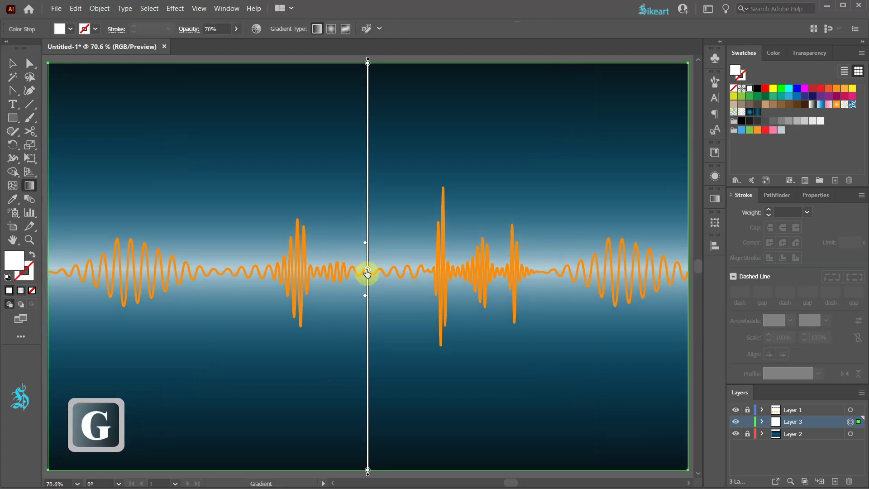
left_click_drag(367, 273, 368, 276)
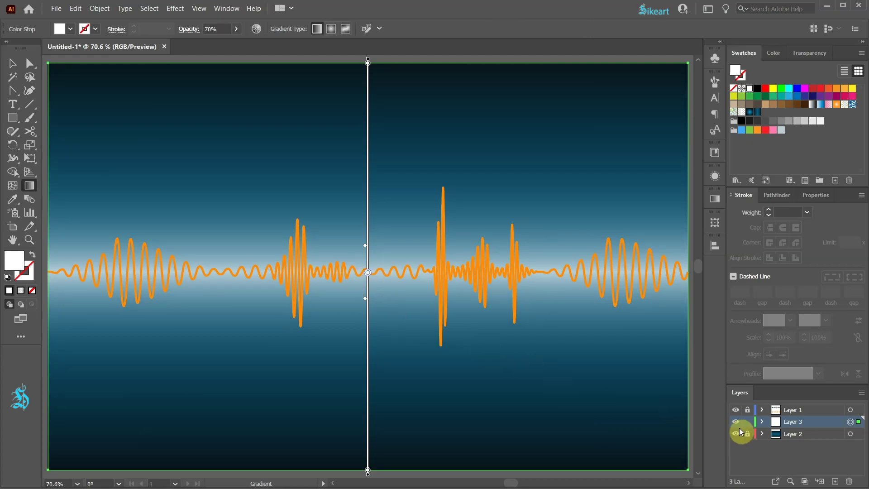
Unlock and target Layer 2, and shift the background gradient's upper midpoint slightly down towards the wave.
left_click(850, 433)
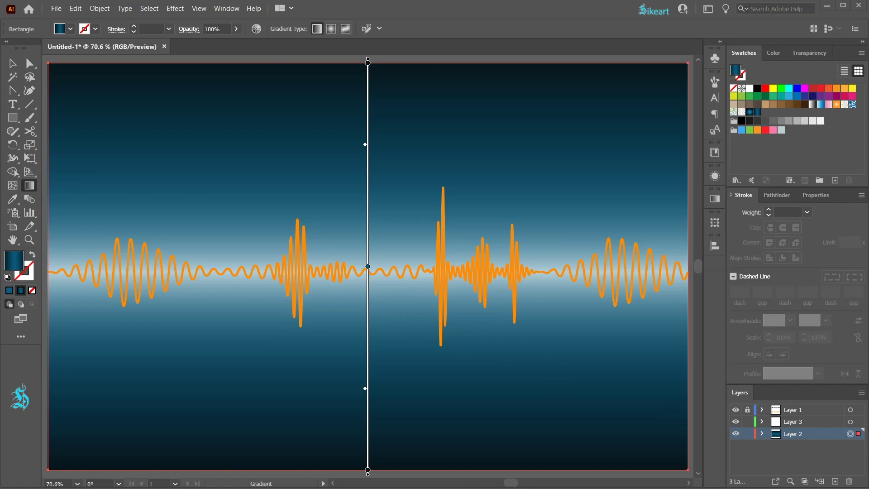
mouse_move(365, 144)
left_mouse_down()
mouse_move(365, 188)
mouse_move(365, 166)
left_mouse_up()
Set the middle stop of the white gradient on Layer 3 to 80% opacity.
left_click(850, 422)
left_click(367, 273)
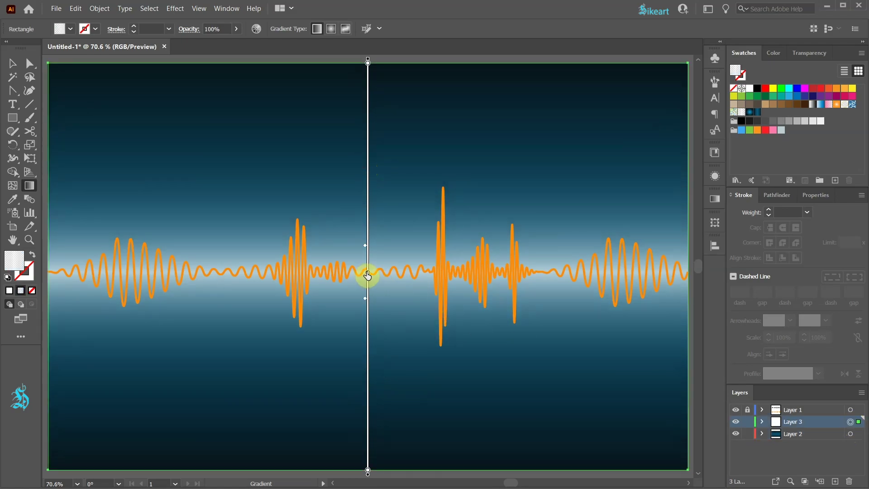
left_click(715, 199)
left_click(656, 301)
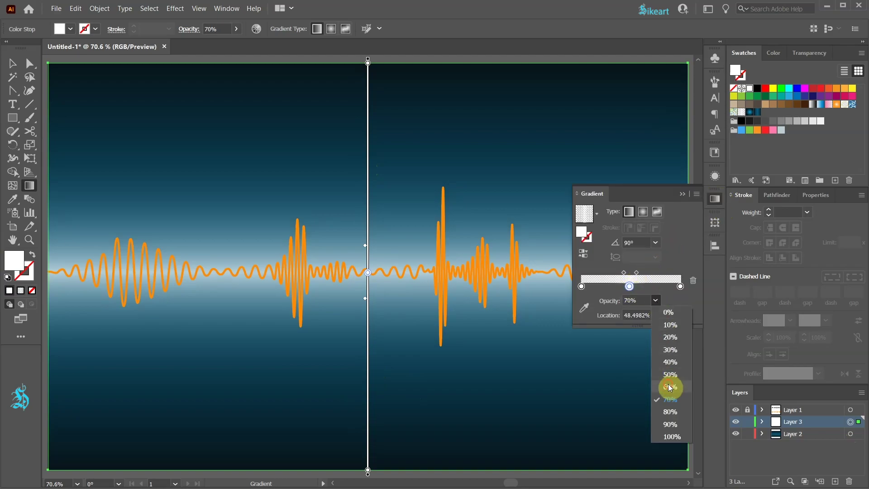
left_click(640, 295)
left_click(656, 300)
left_click(669, 408)
left_click(680, 192)
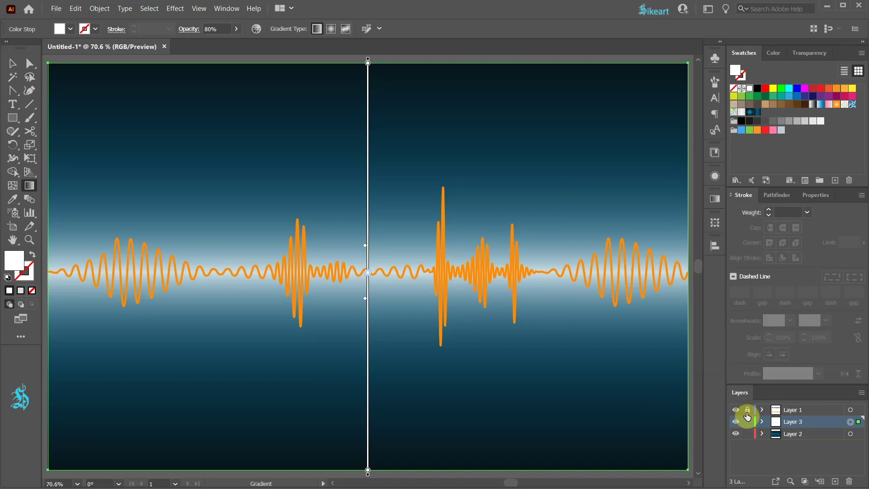
Unlock Layer 1, target all its wave artwork and set the stroke colour to white.
left_click(851, 410)
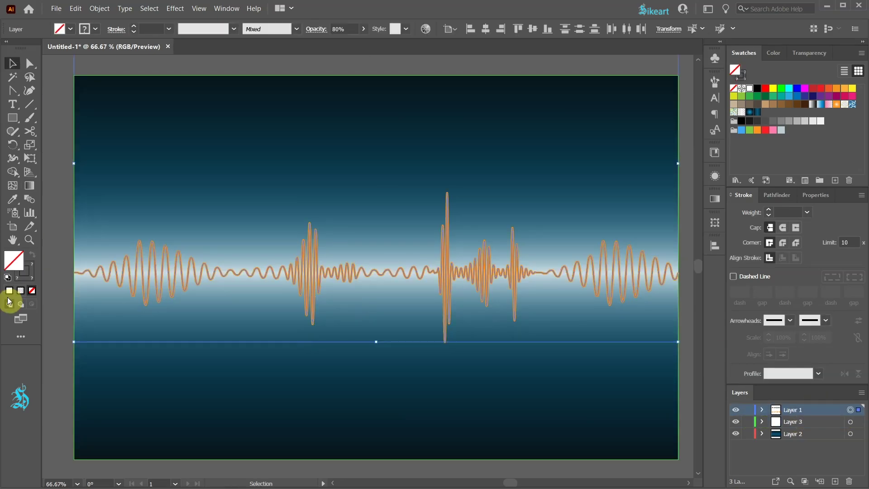
left_click(26, 279)
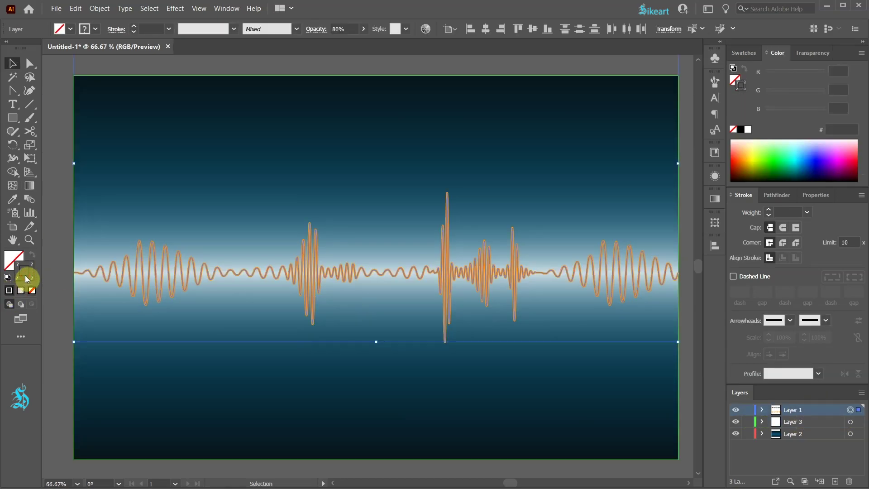
left_click(747, 130)
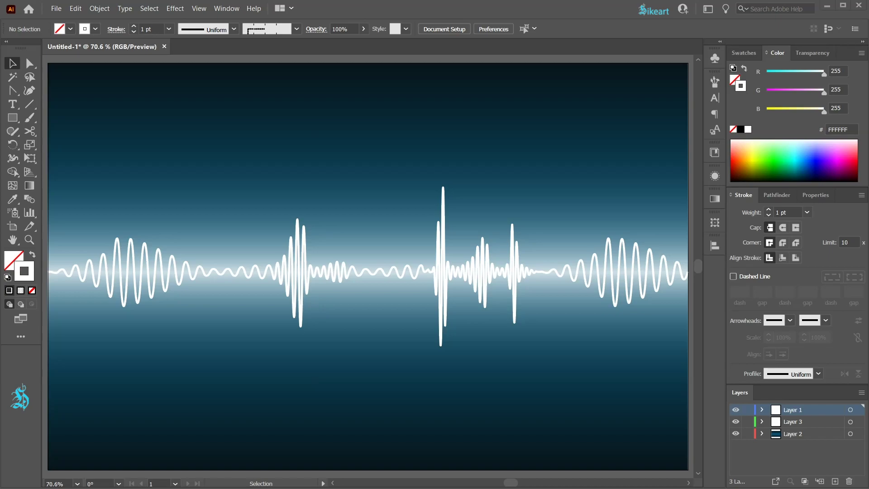